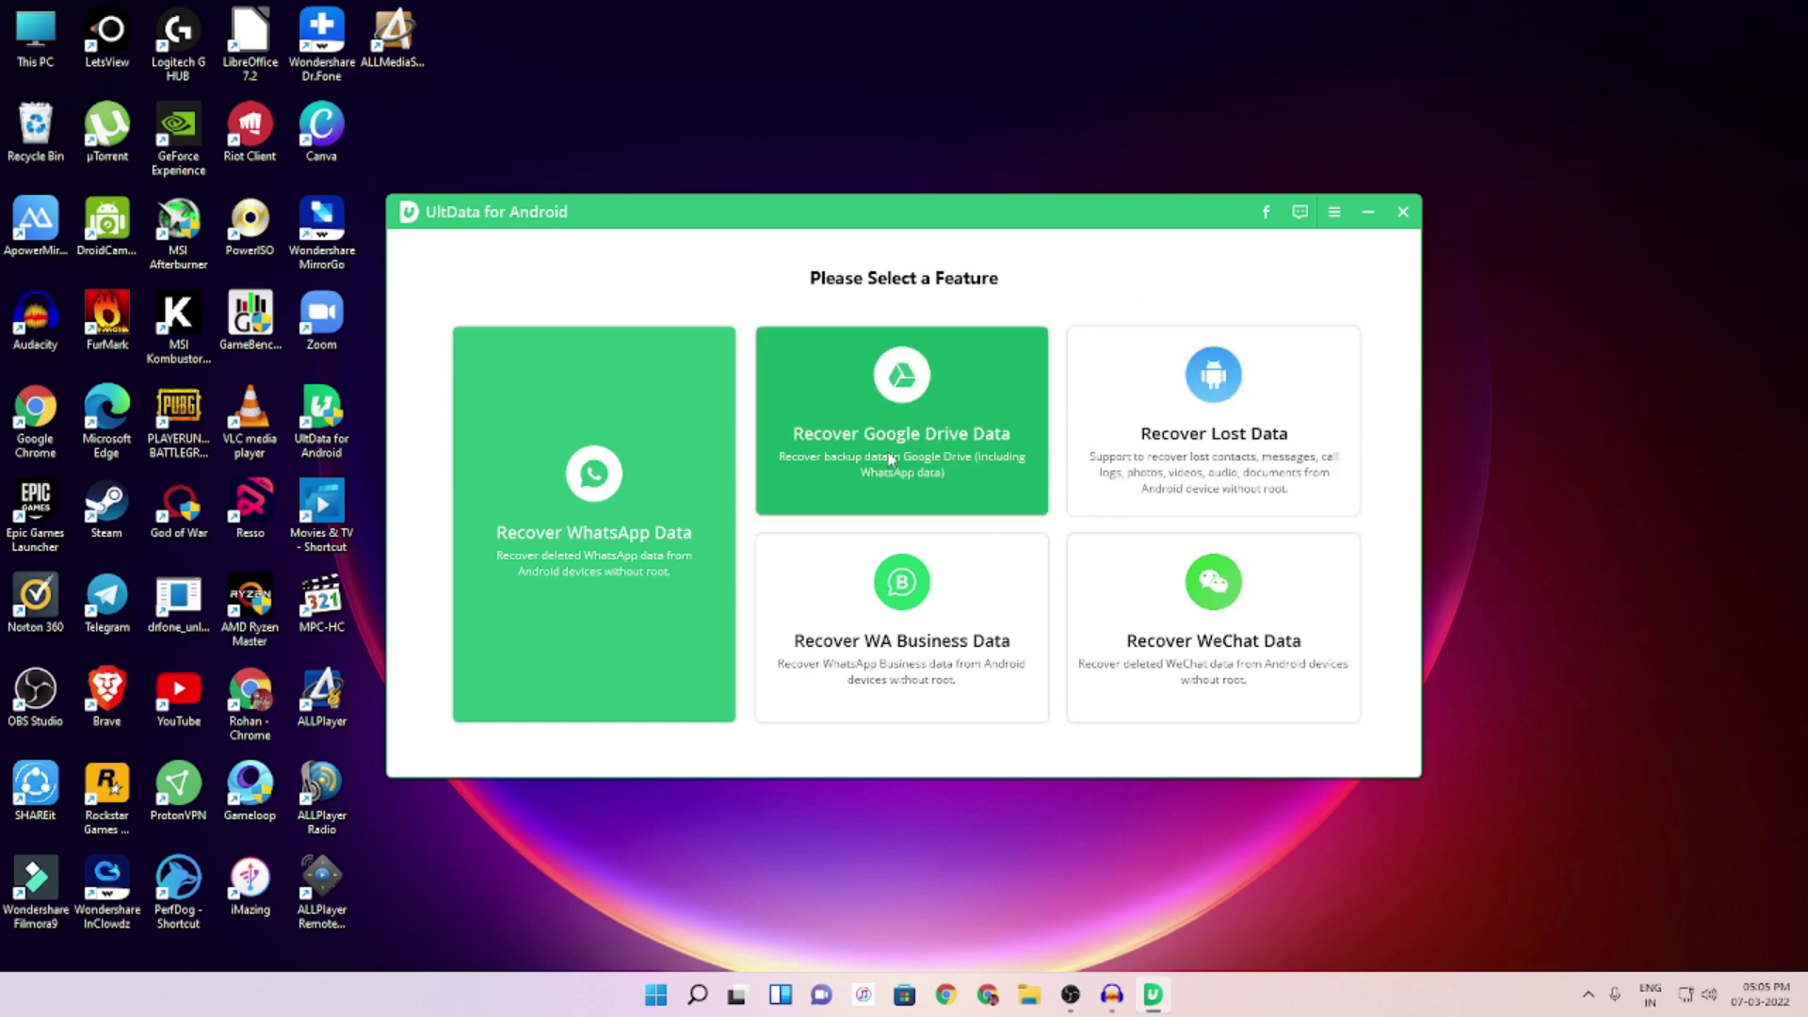
Open Google Drive data recovery and sign in with the account's email address and password
left_click(815, 446)
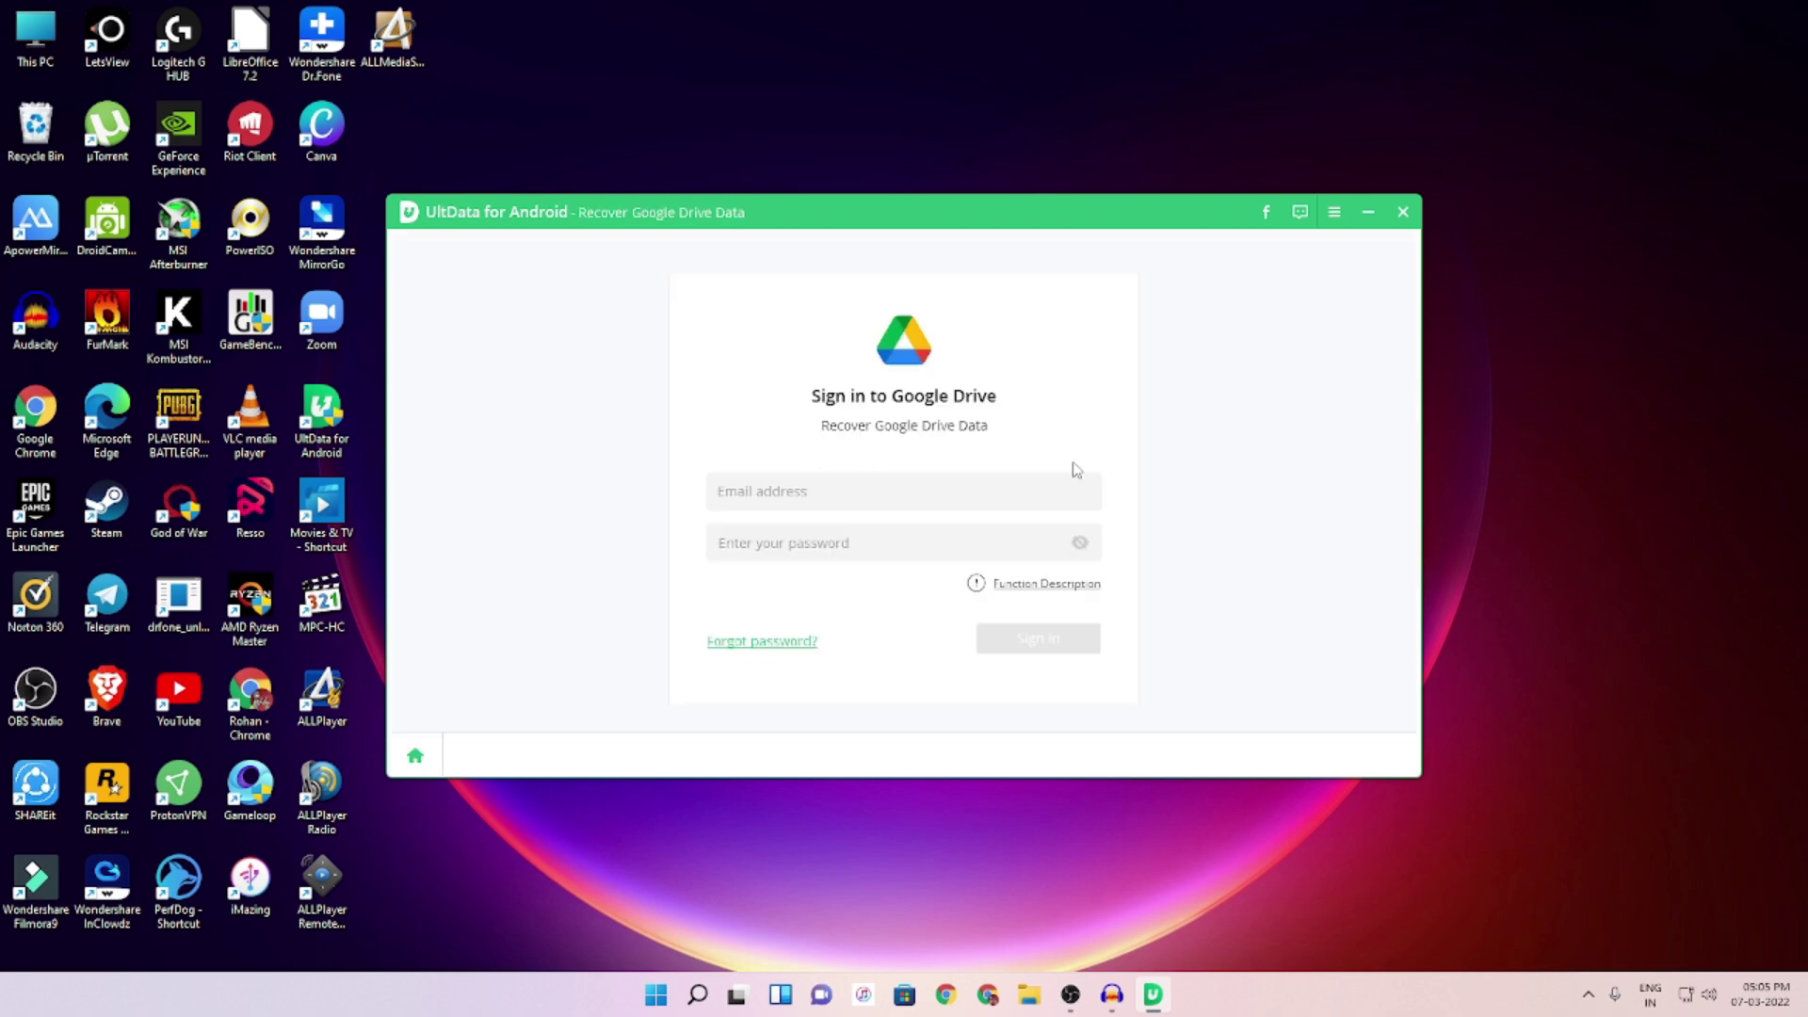
left_click(881, 497)
type("[email, blurred]")
key("Tab")
type("[password, blurred]")
left_click(1040, 642)
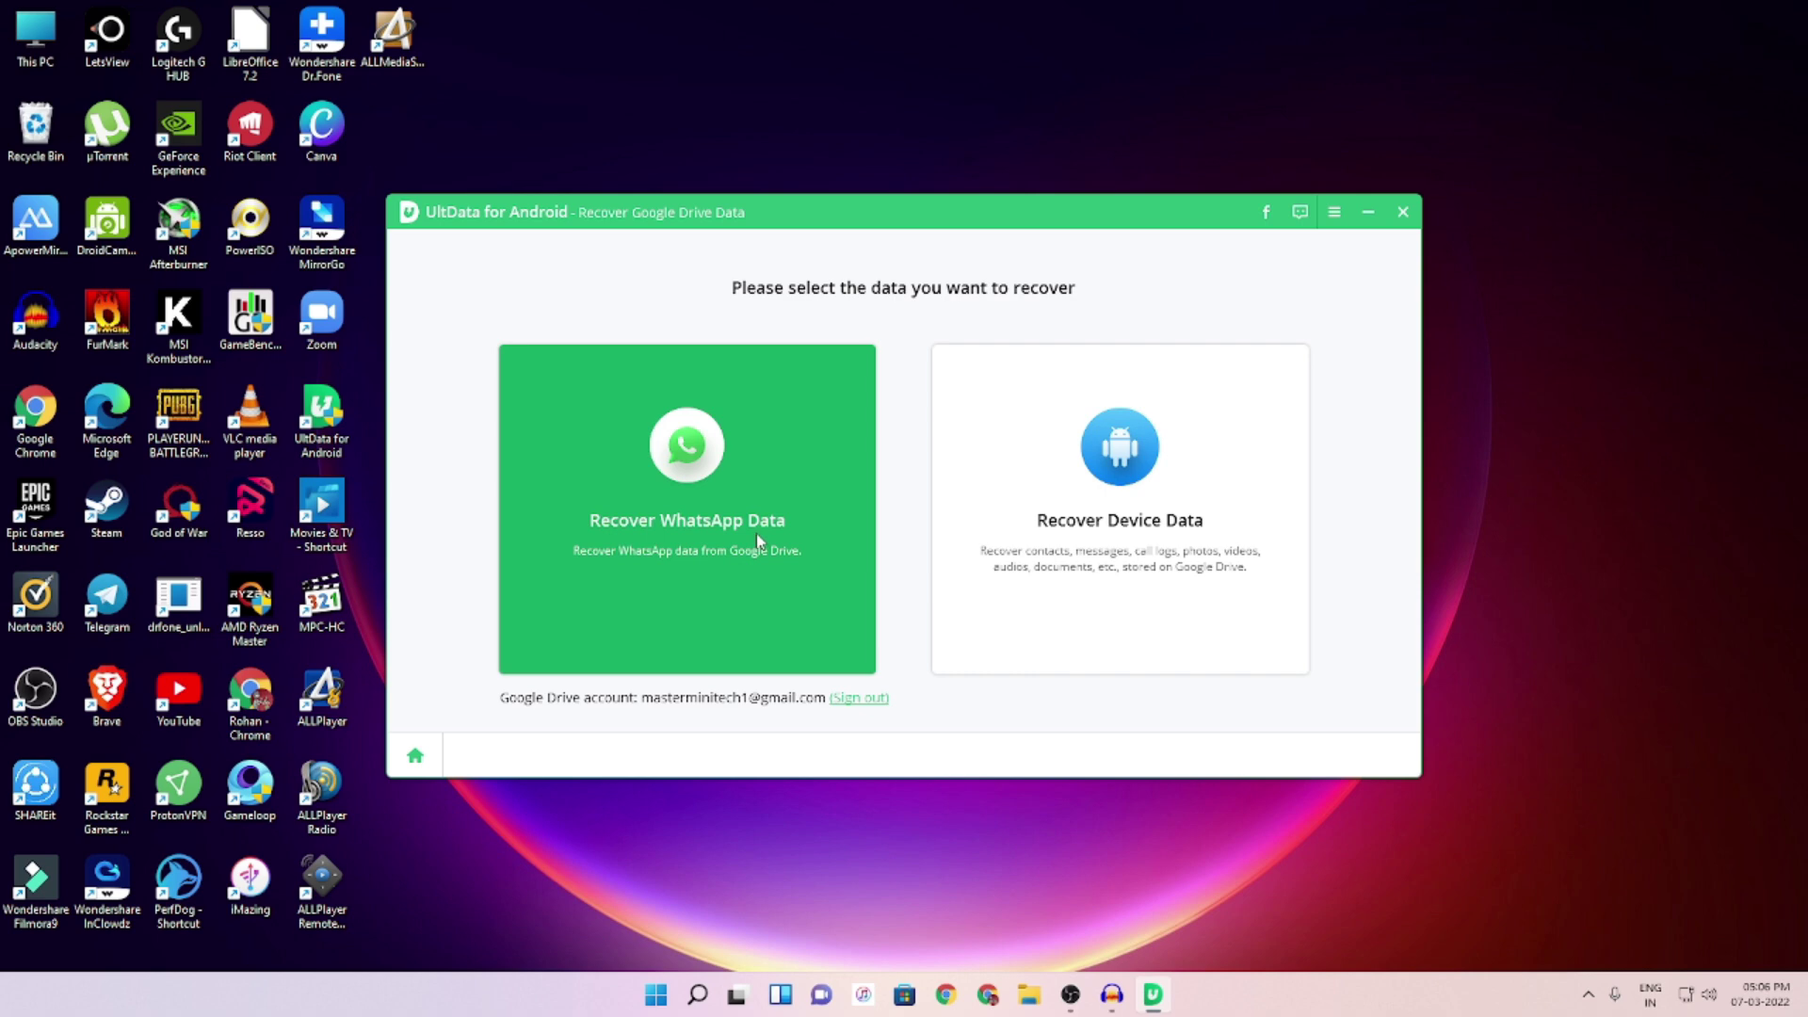
Choose WhatsApp data recovery, download the backup dated 2022/03/07 16:39, and accept the two-step verification notice
left_click(680, 517)
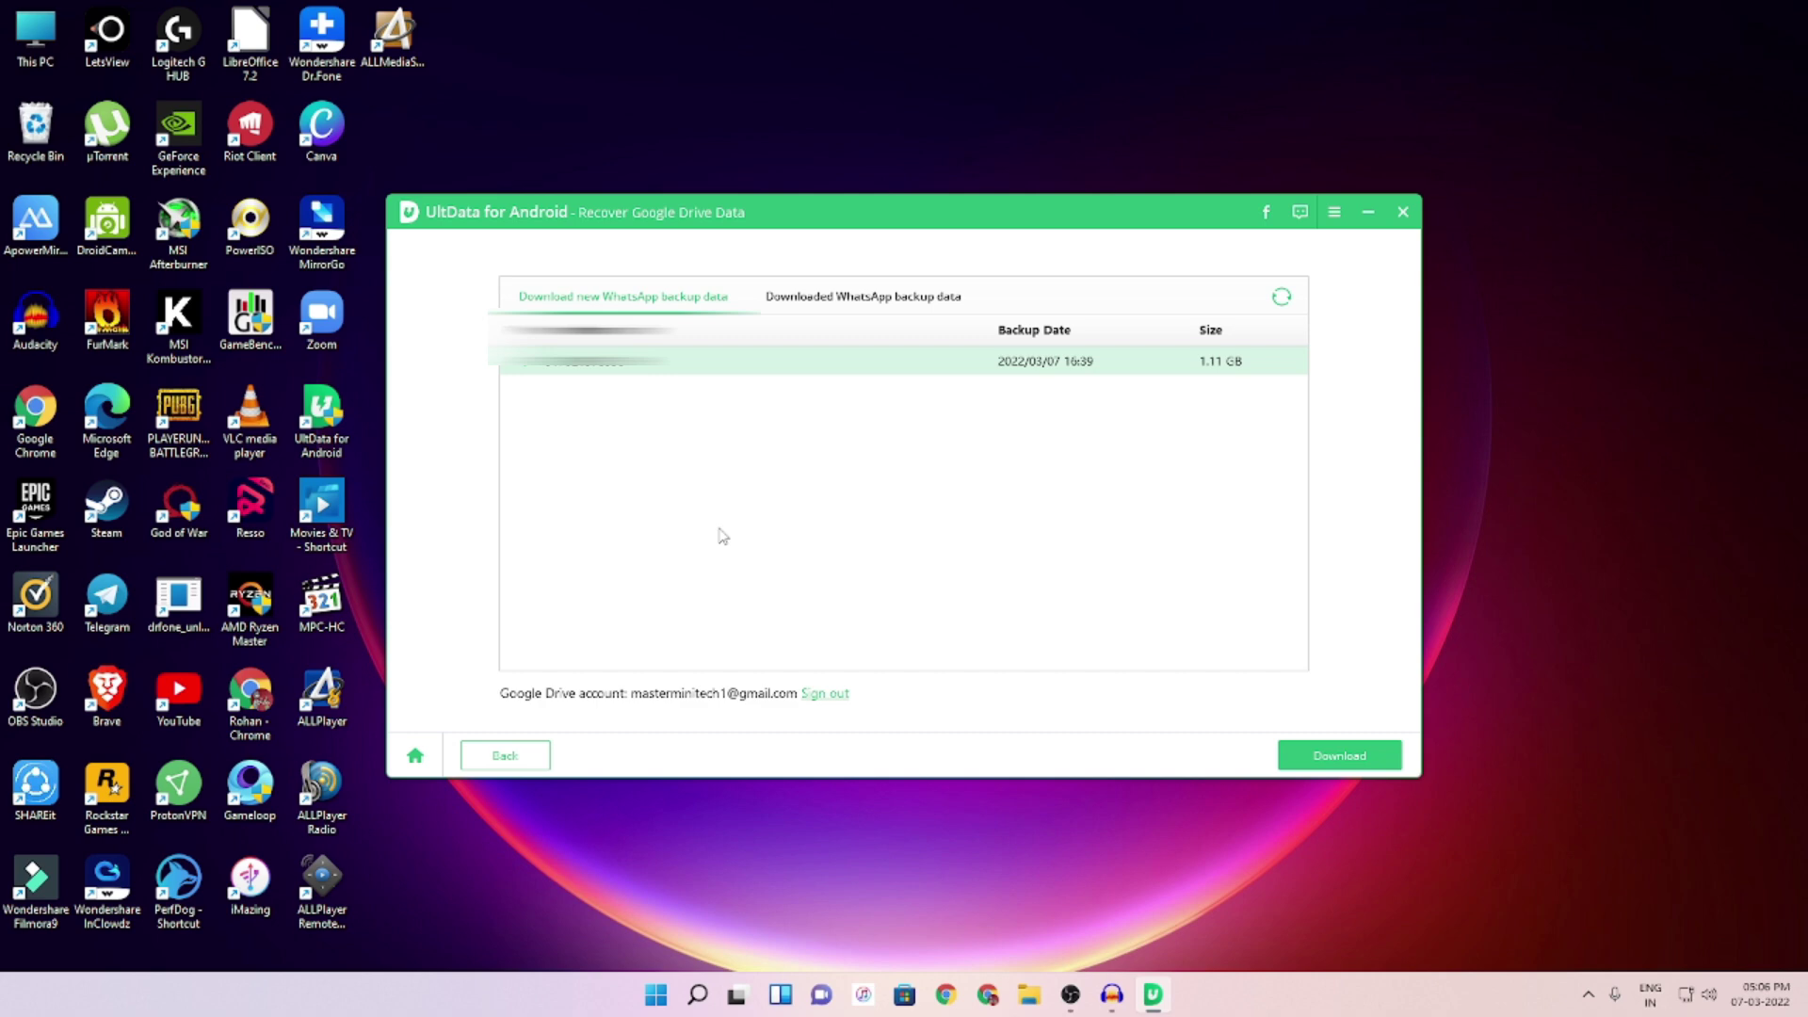
left_click(874, 300)
left_click(591, 300)
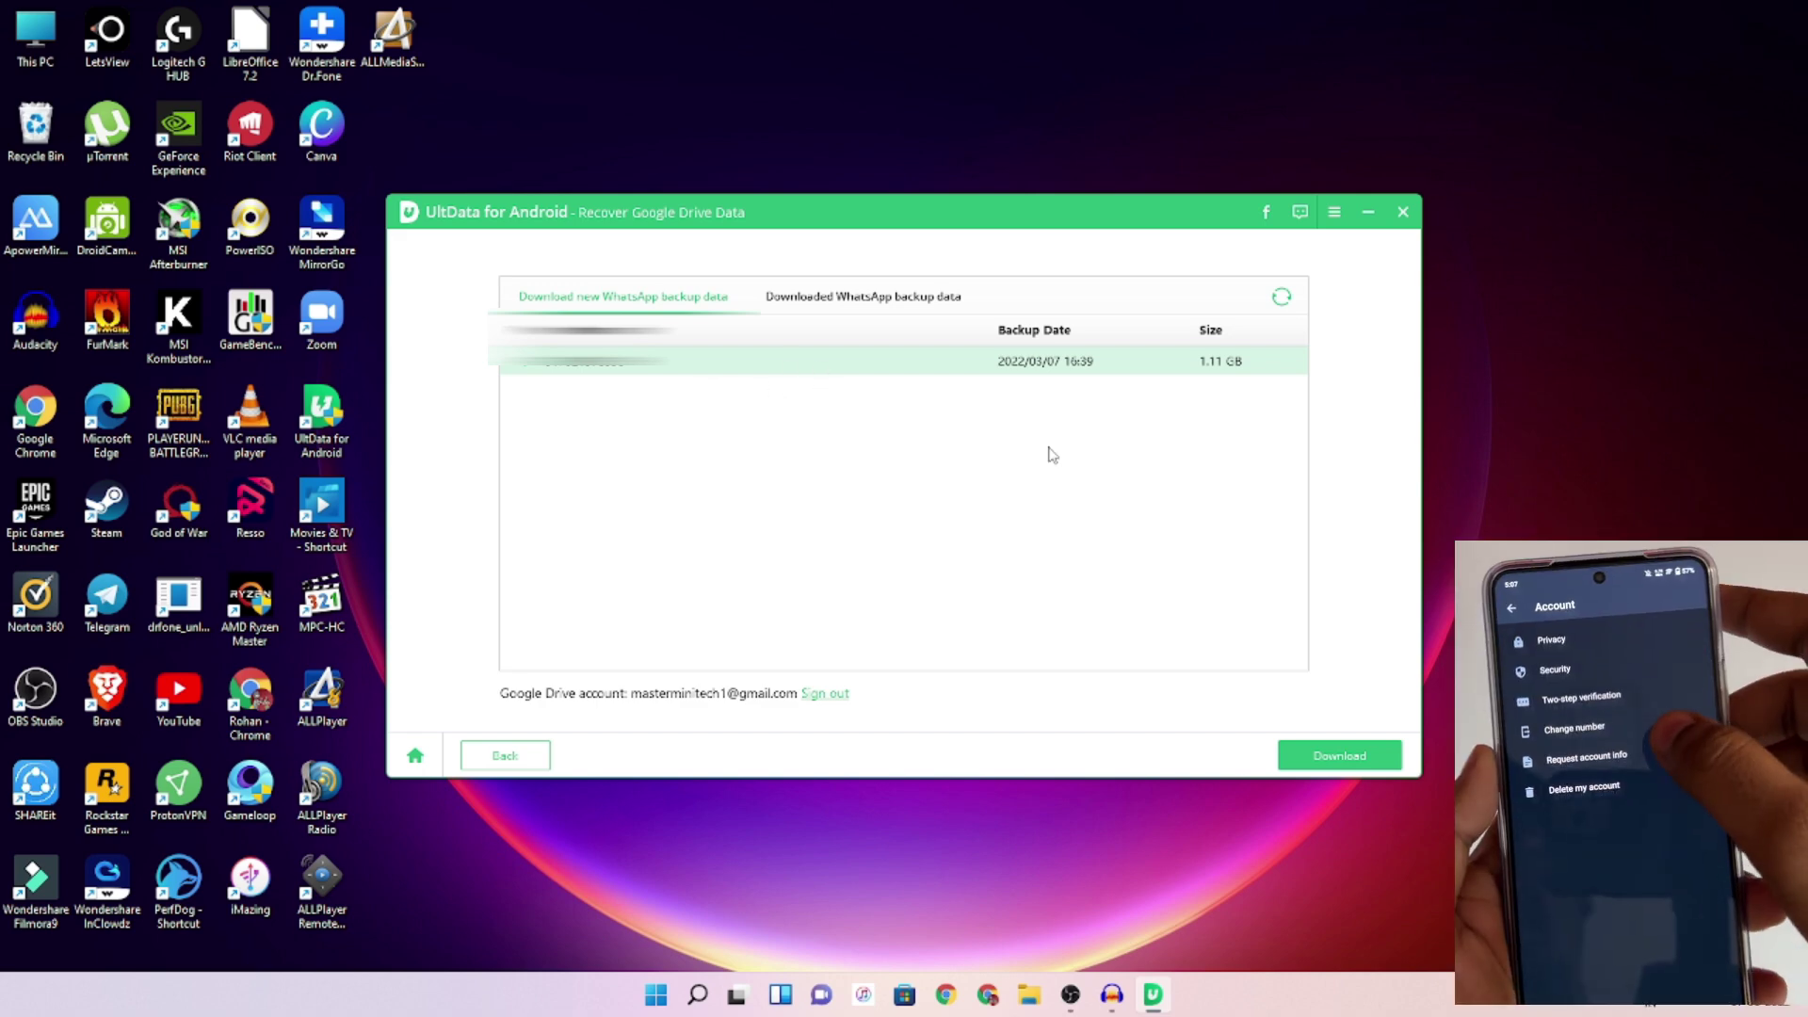
left_click(1356, 758)
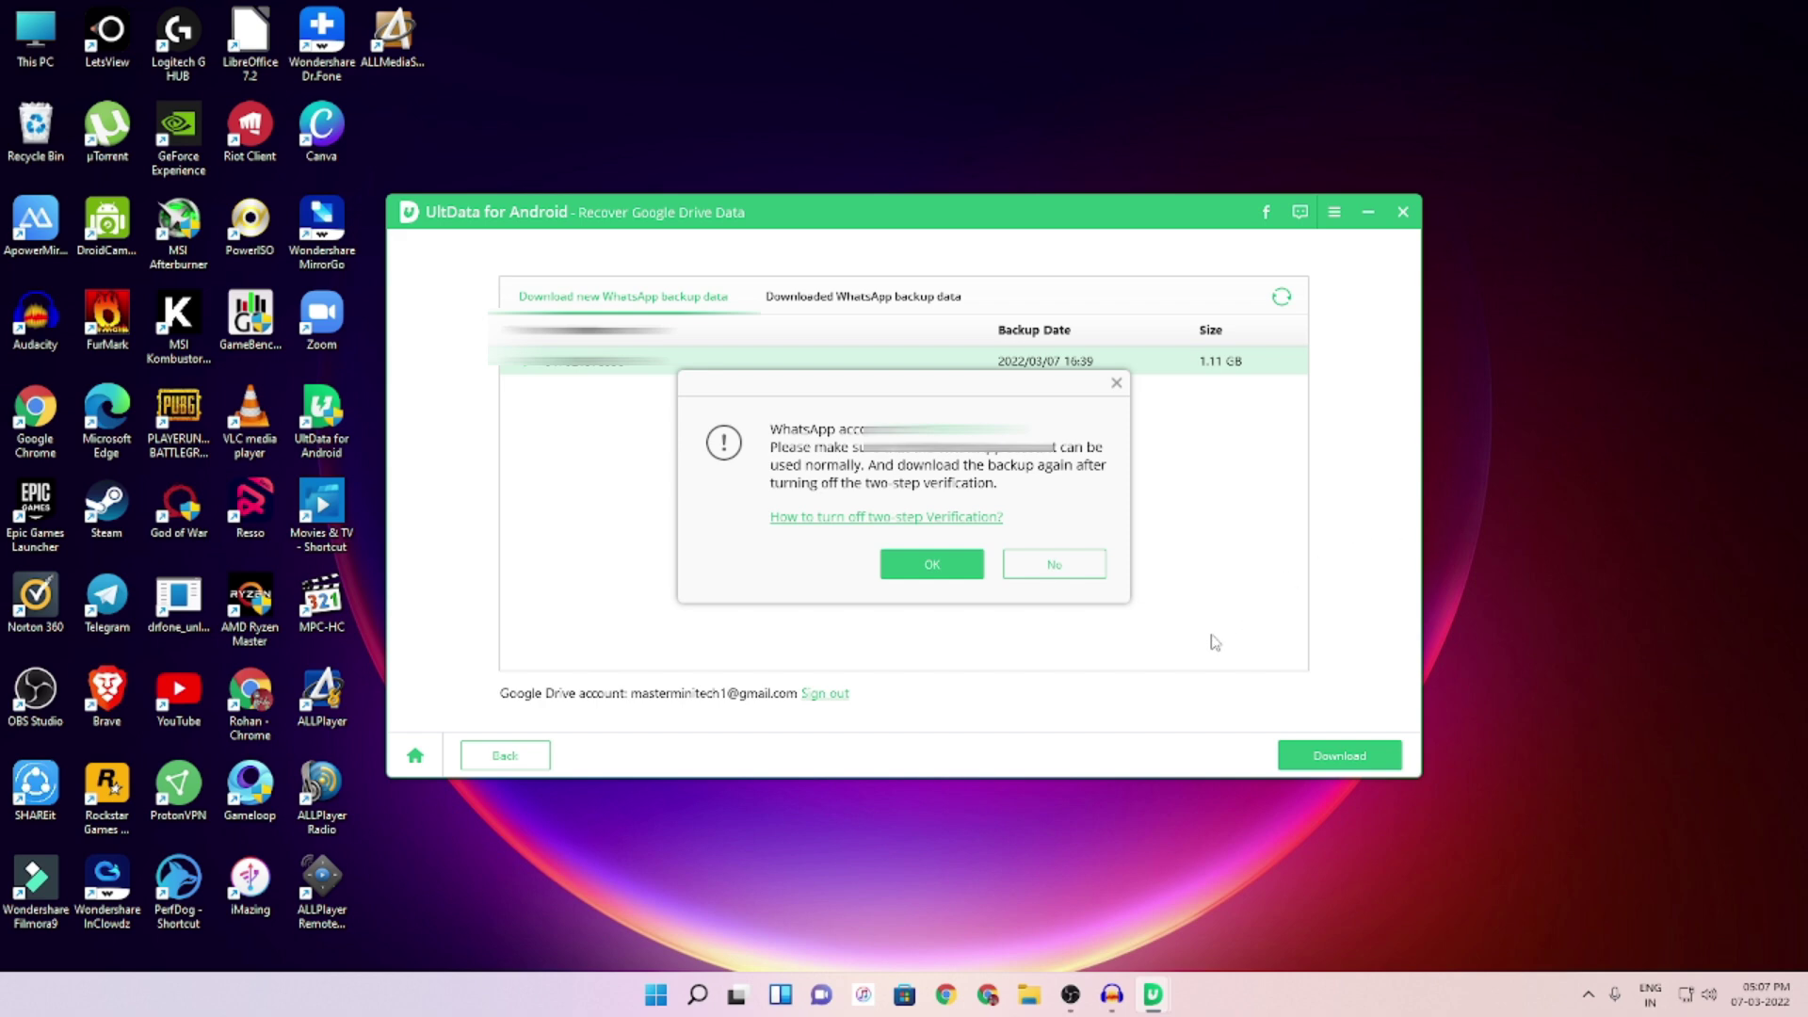
left_click(914, 573)
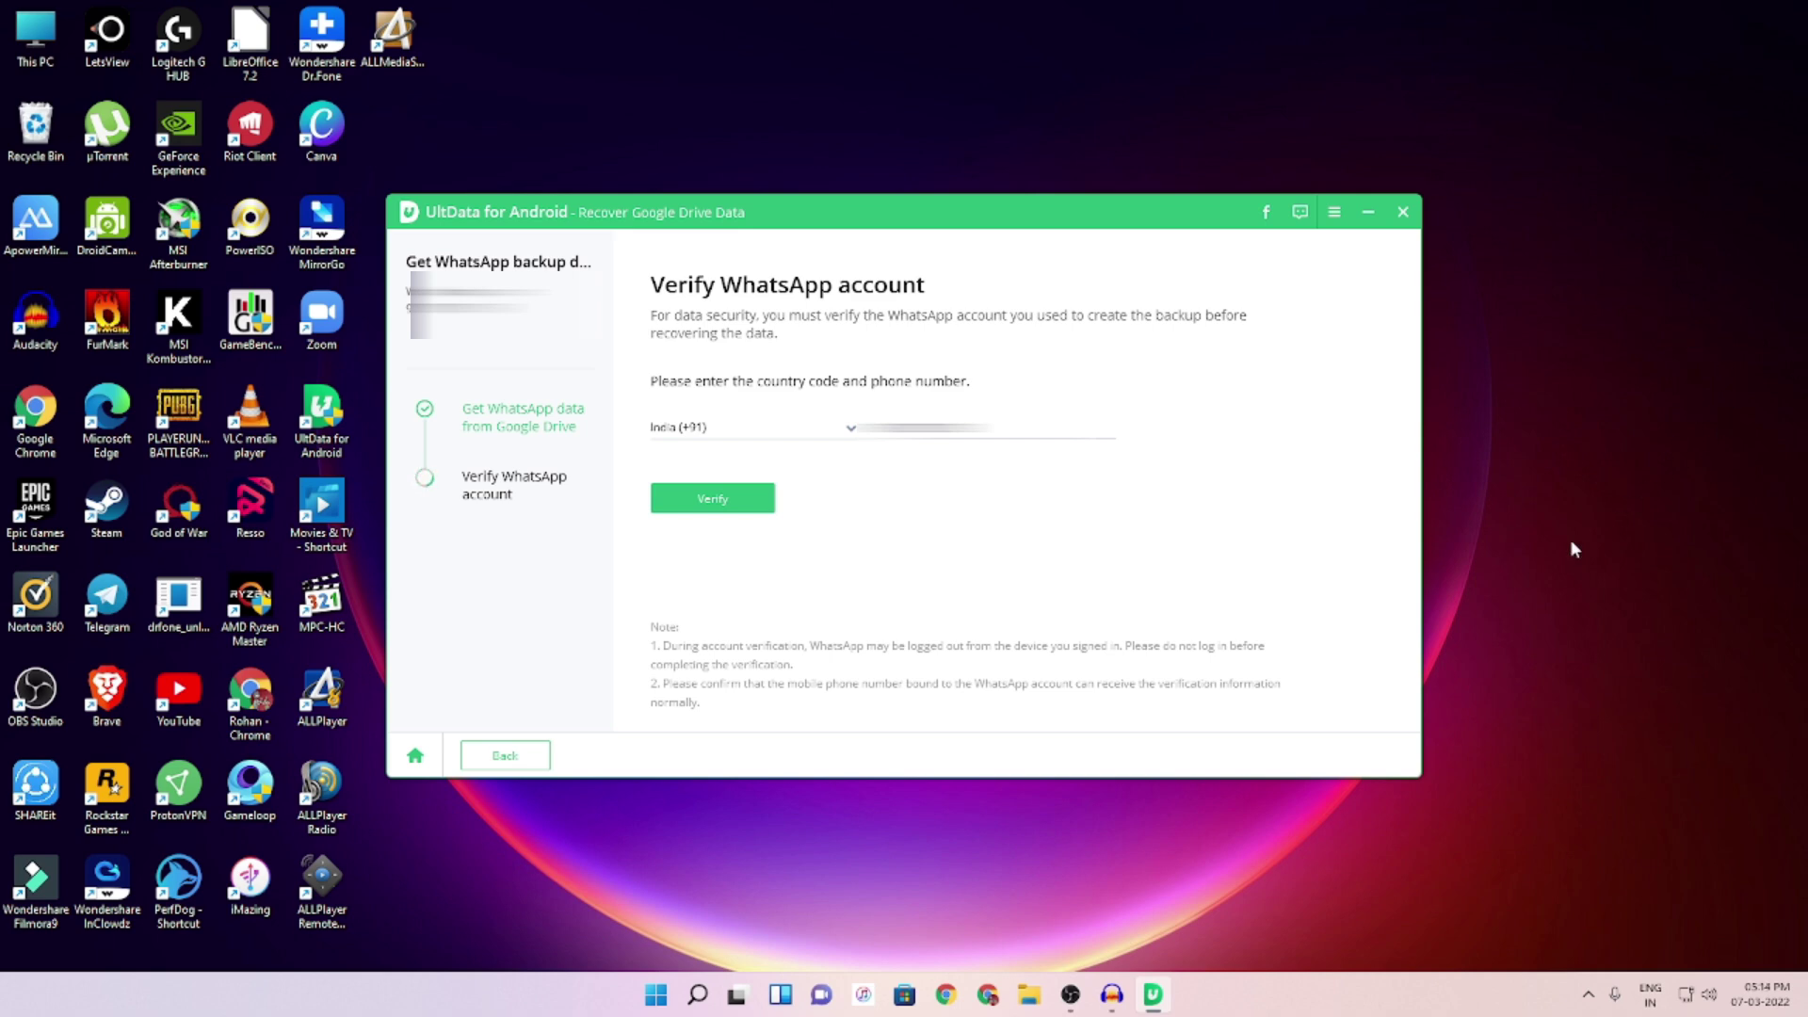
Verify the WhatsApp account by confirming its phone number and entering the WhatsApp verification code
left_click(727, 505)
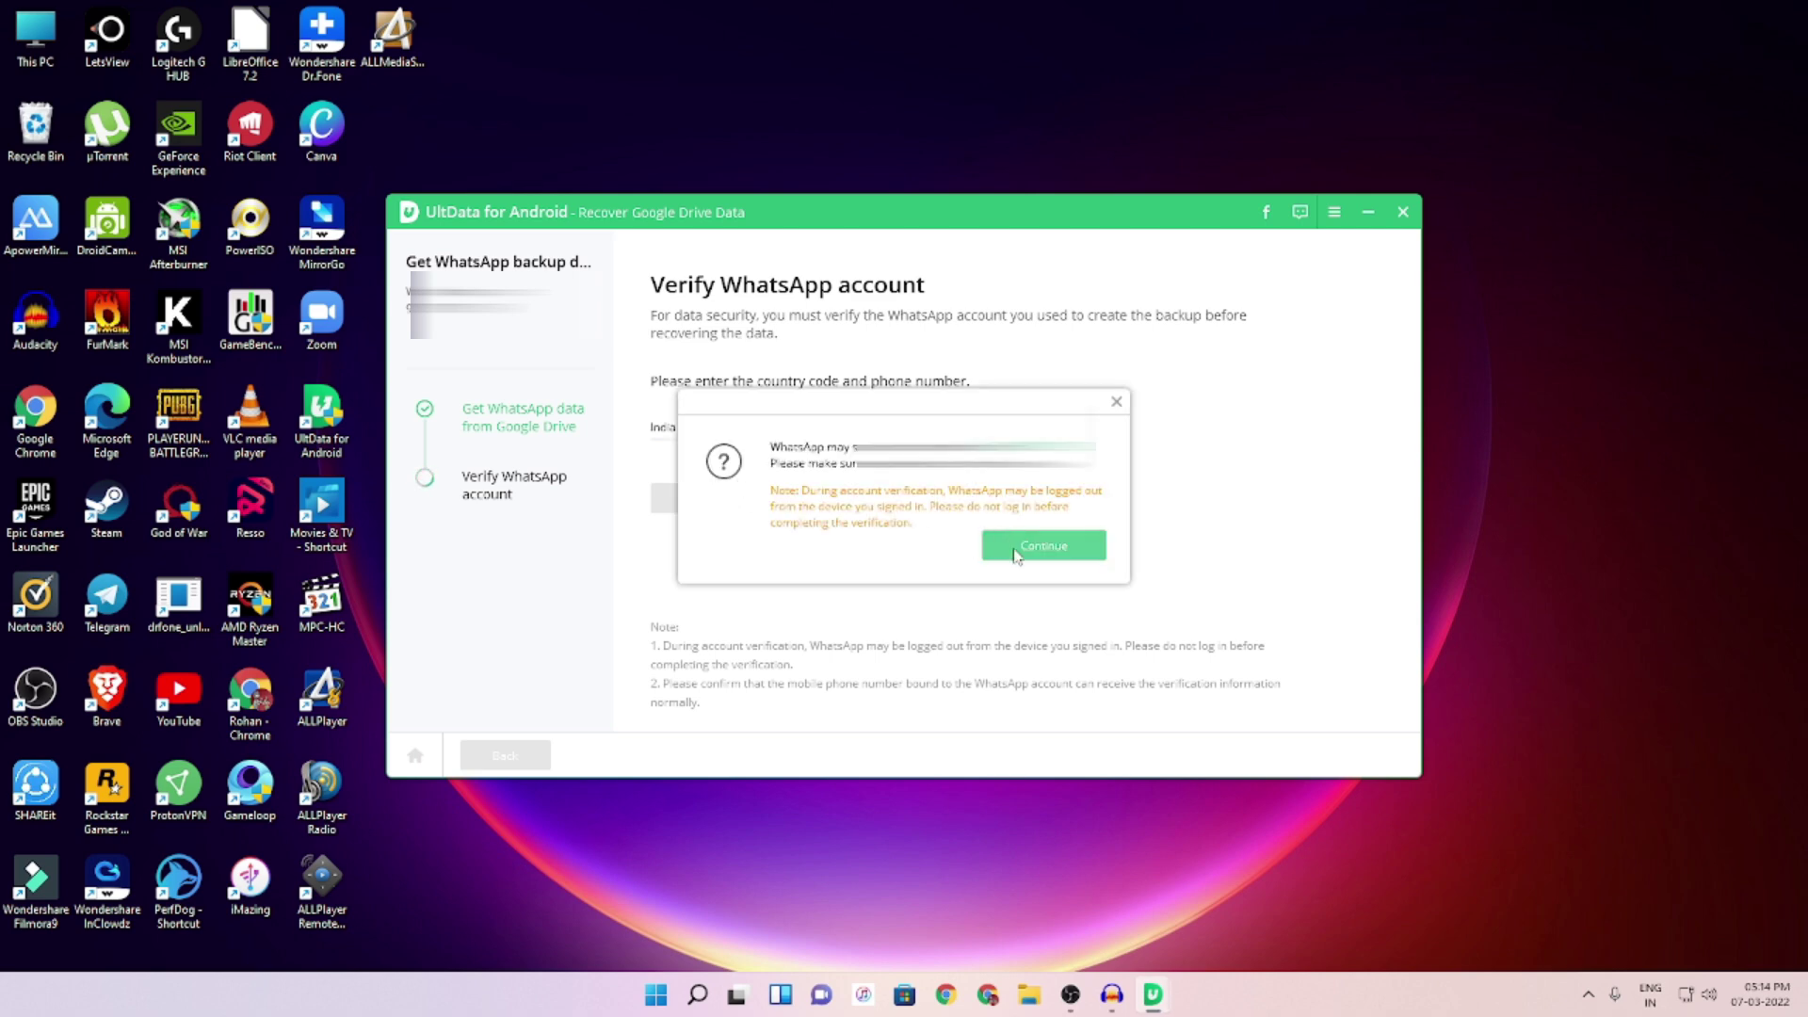
left_click(1017, 555)
key("ctrl+v")
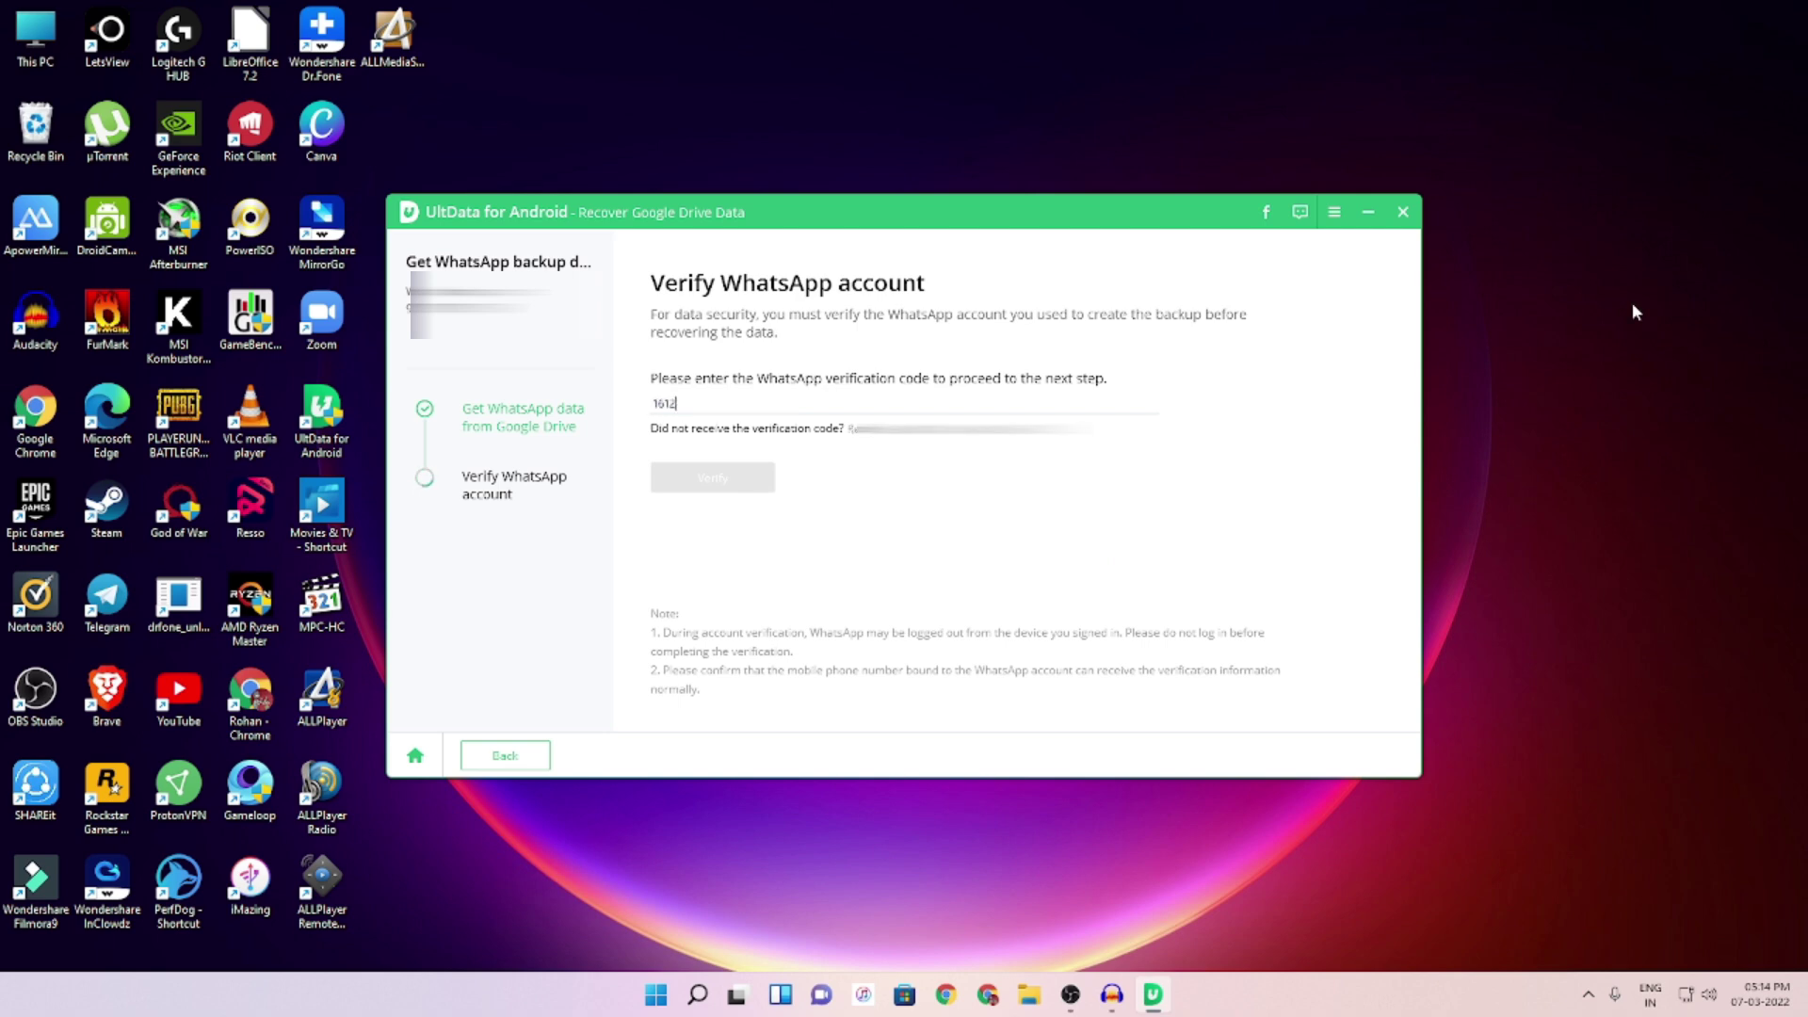
left_click(713, 477)
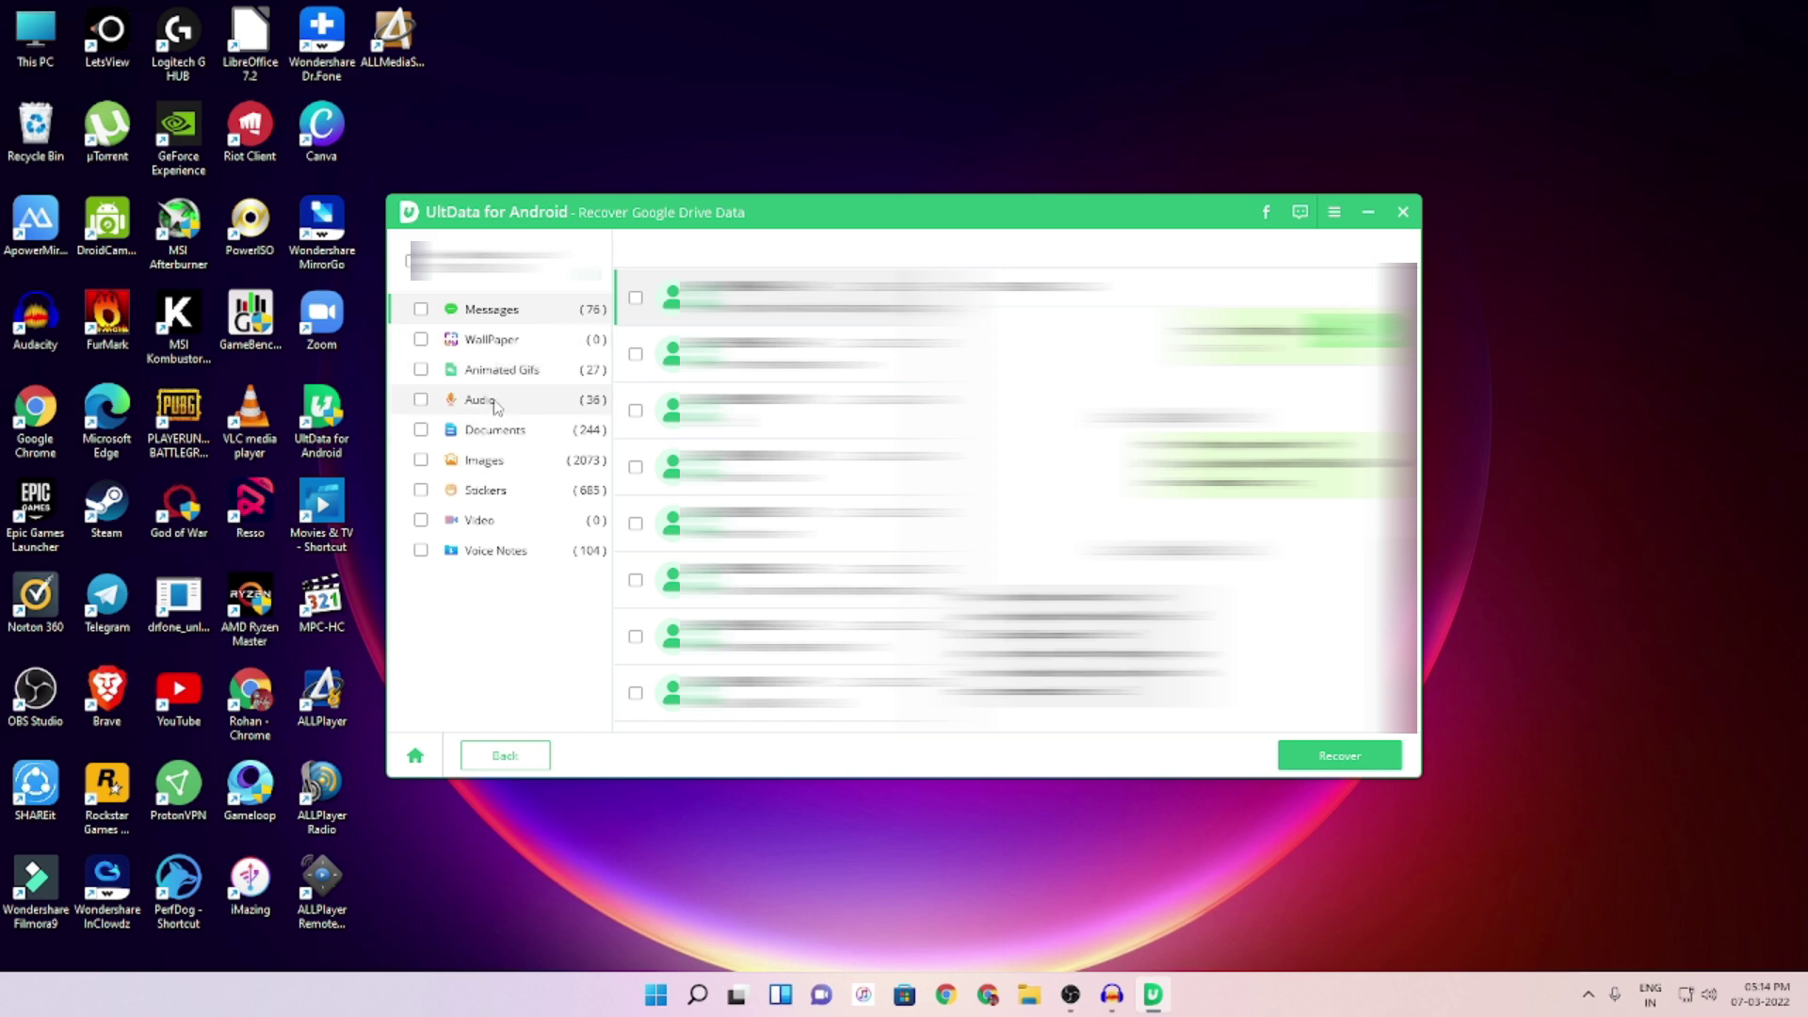
Examine the backup's audio, images, stickers, messages and animated GIFs
left_click(497, 405)
left_click(507, 463)
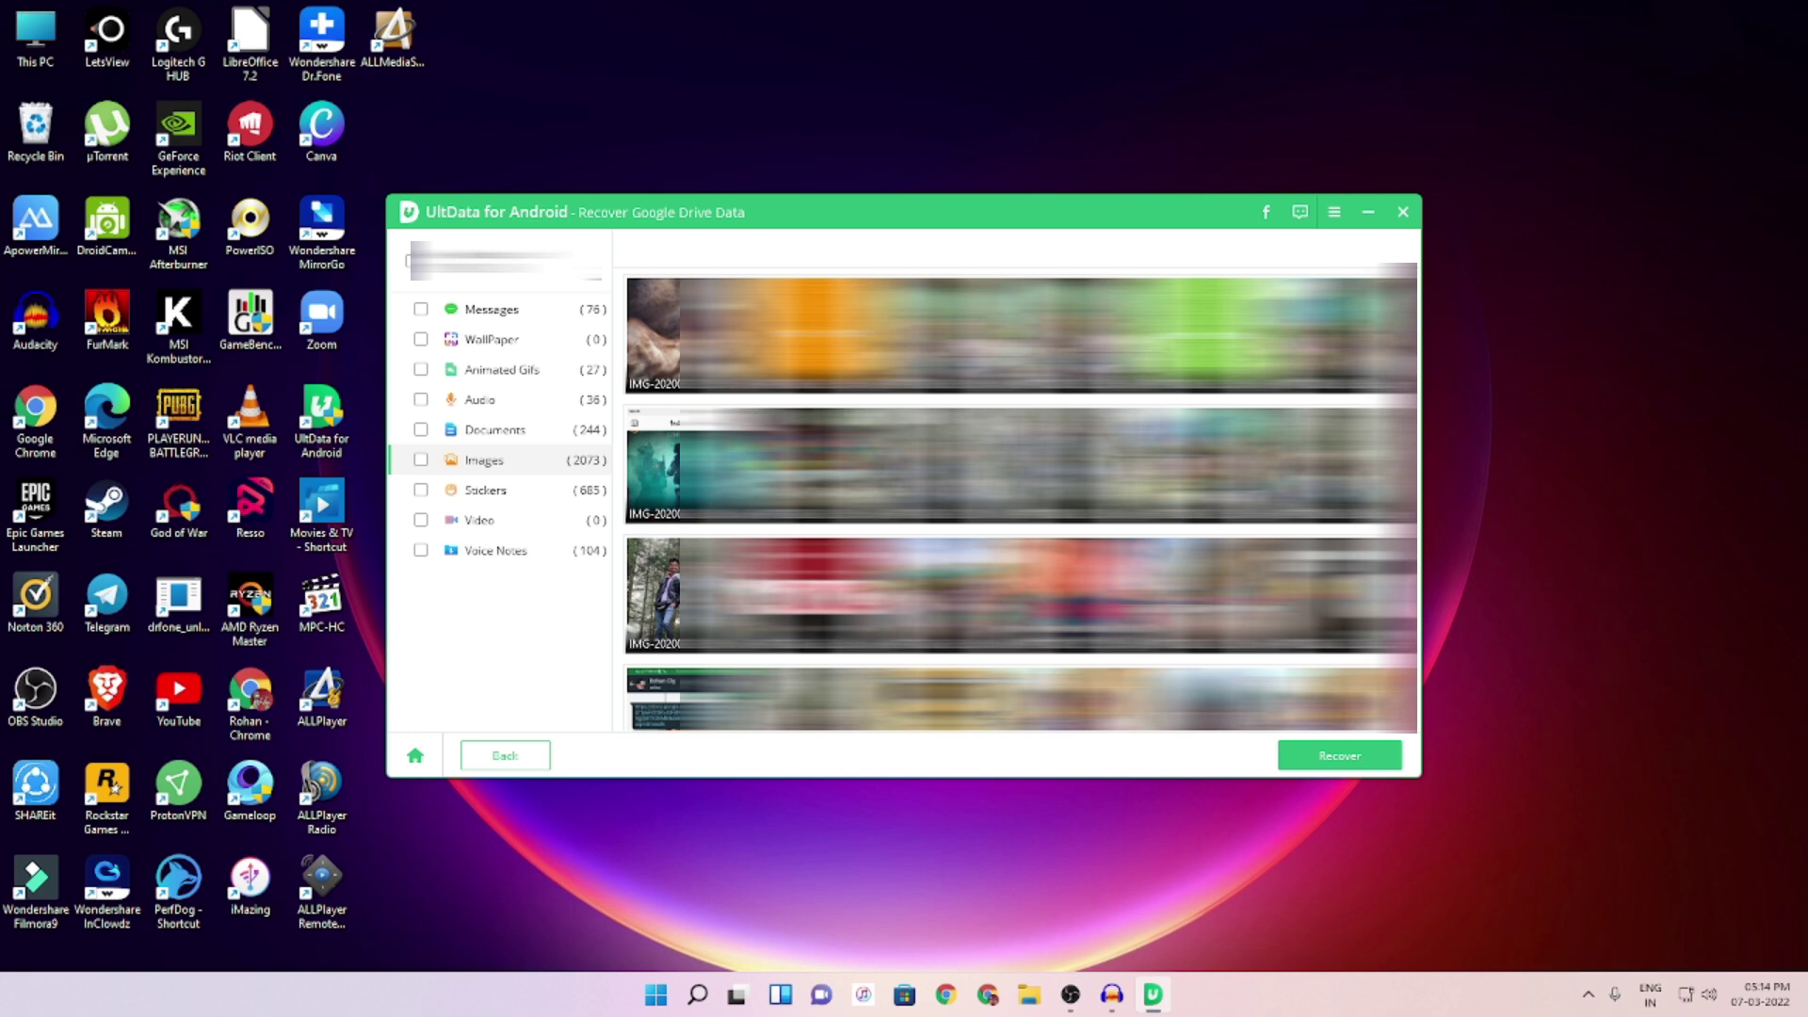
left_click(500, 494)
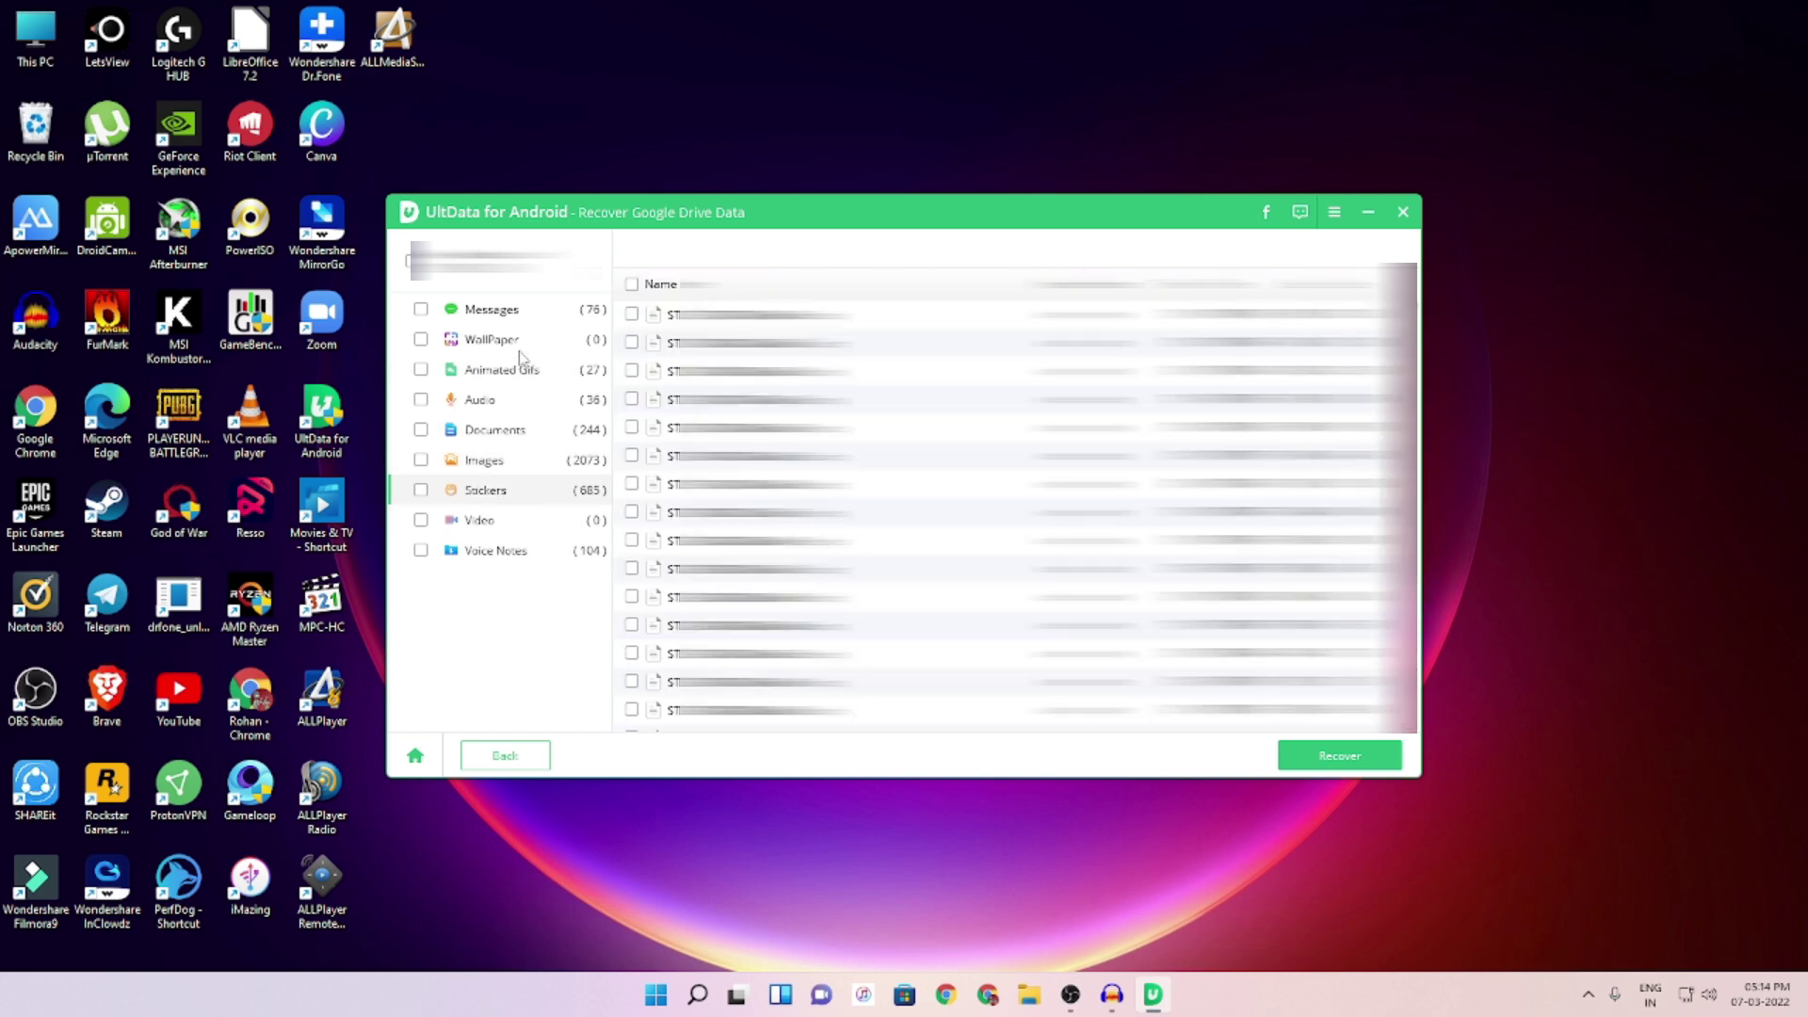
left_click(500, 311)
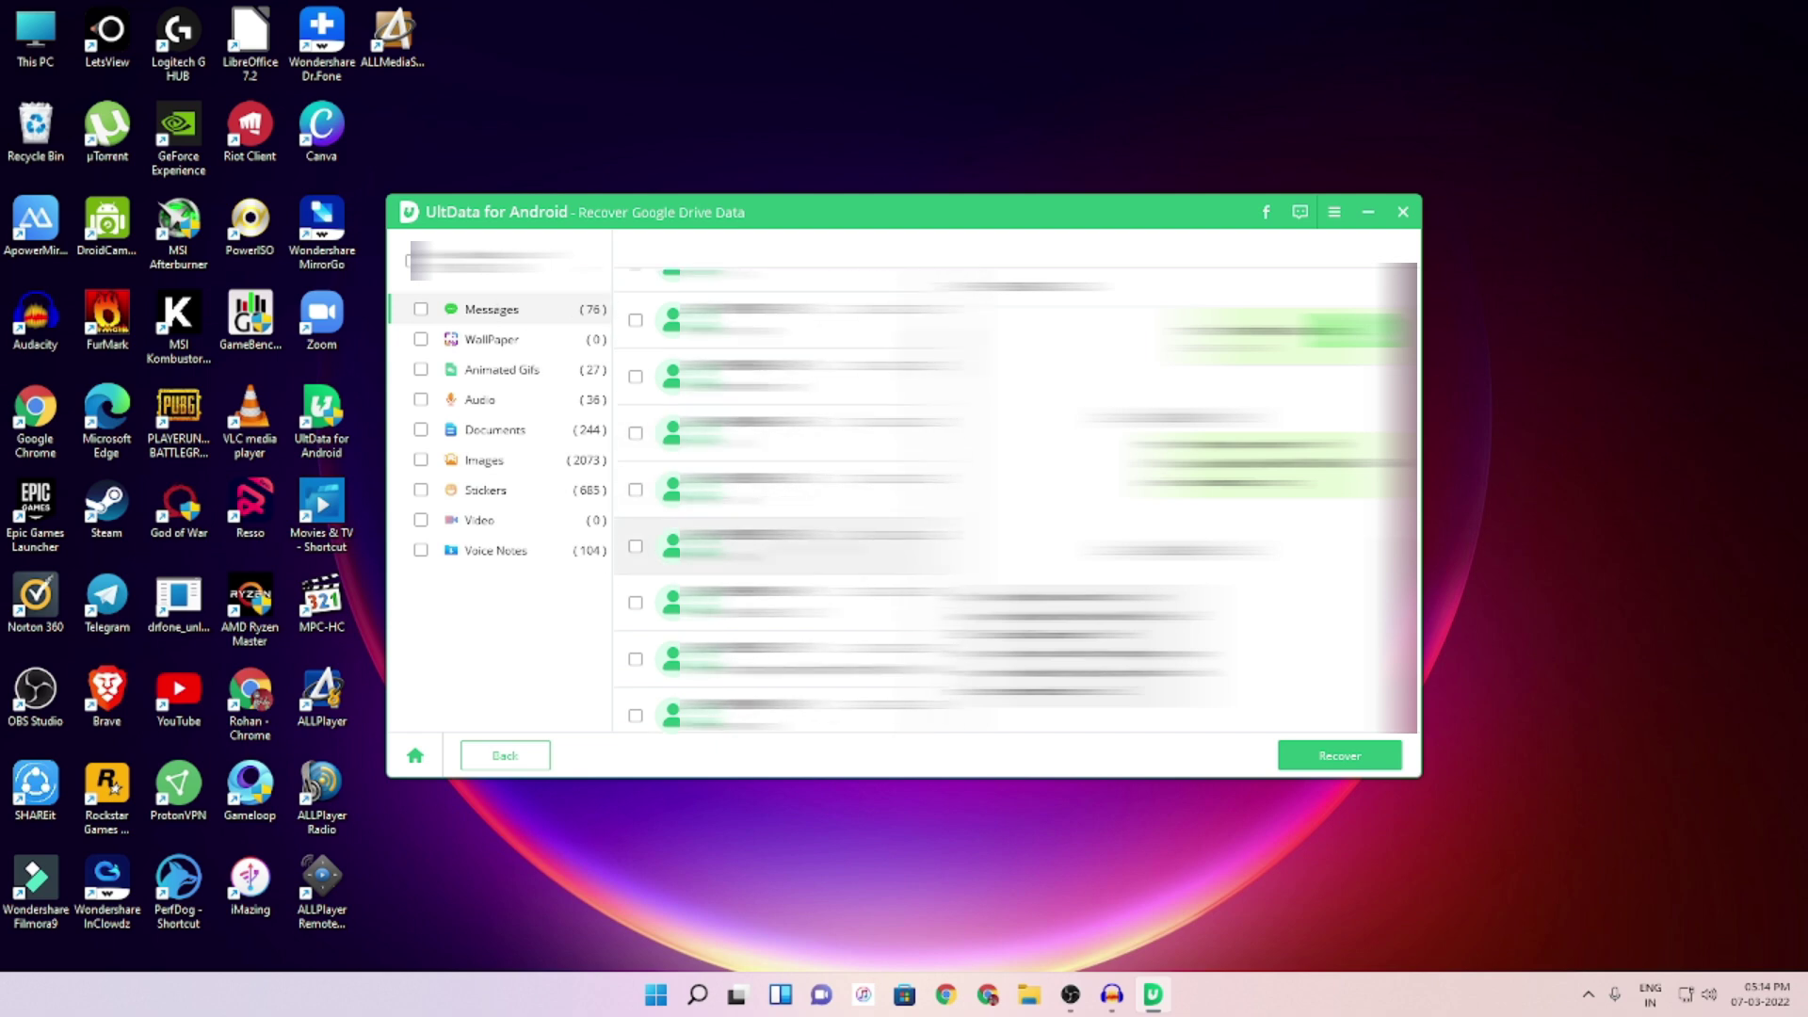
scroll(782, 452, "up", 1)
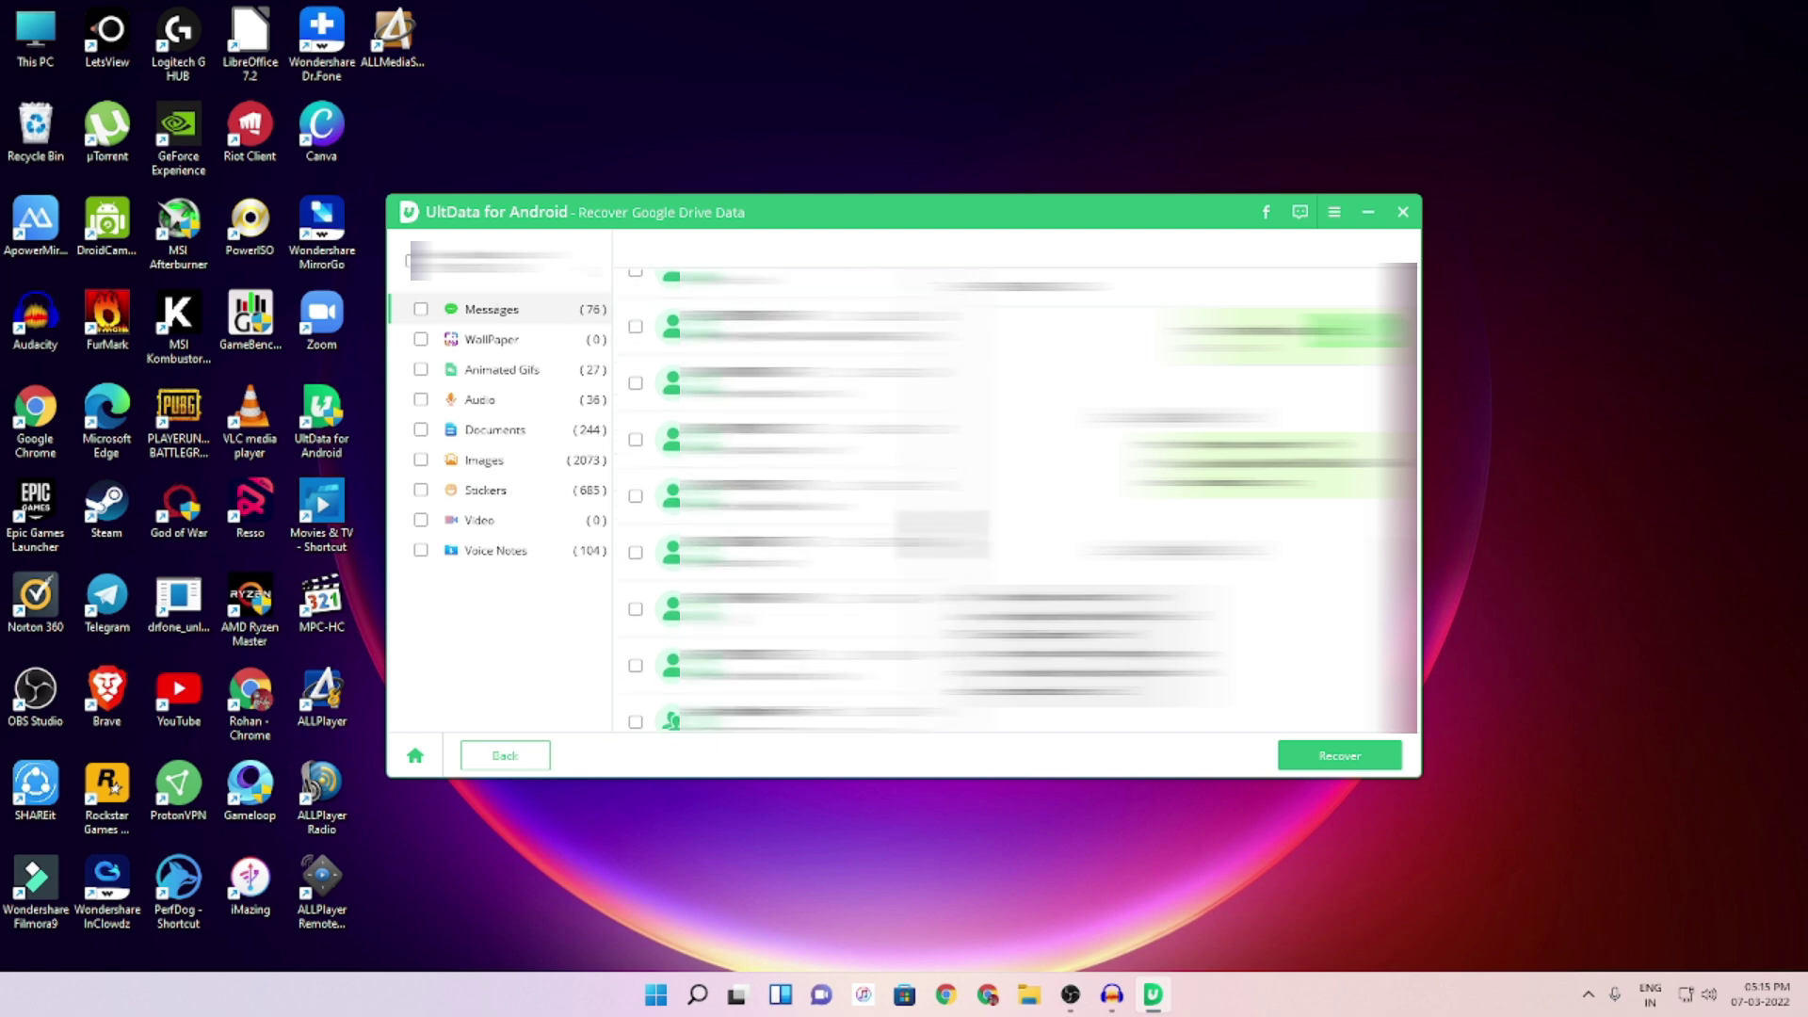
scroll(801, 433, "down", 1)
scroll(800, 434, "up", 1)
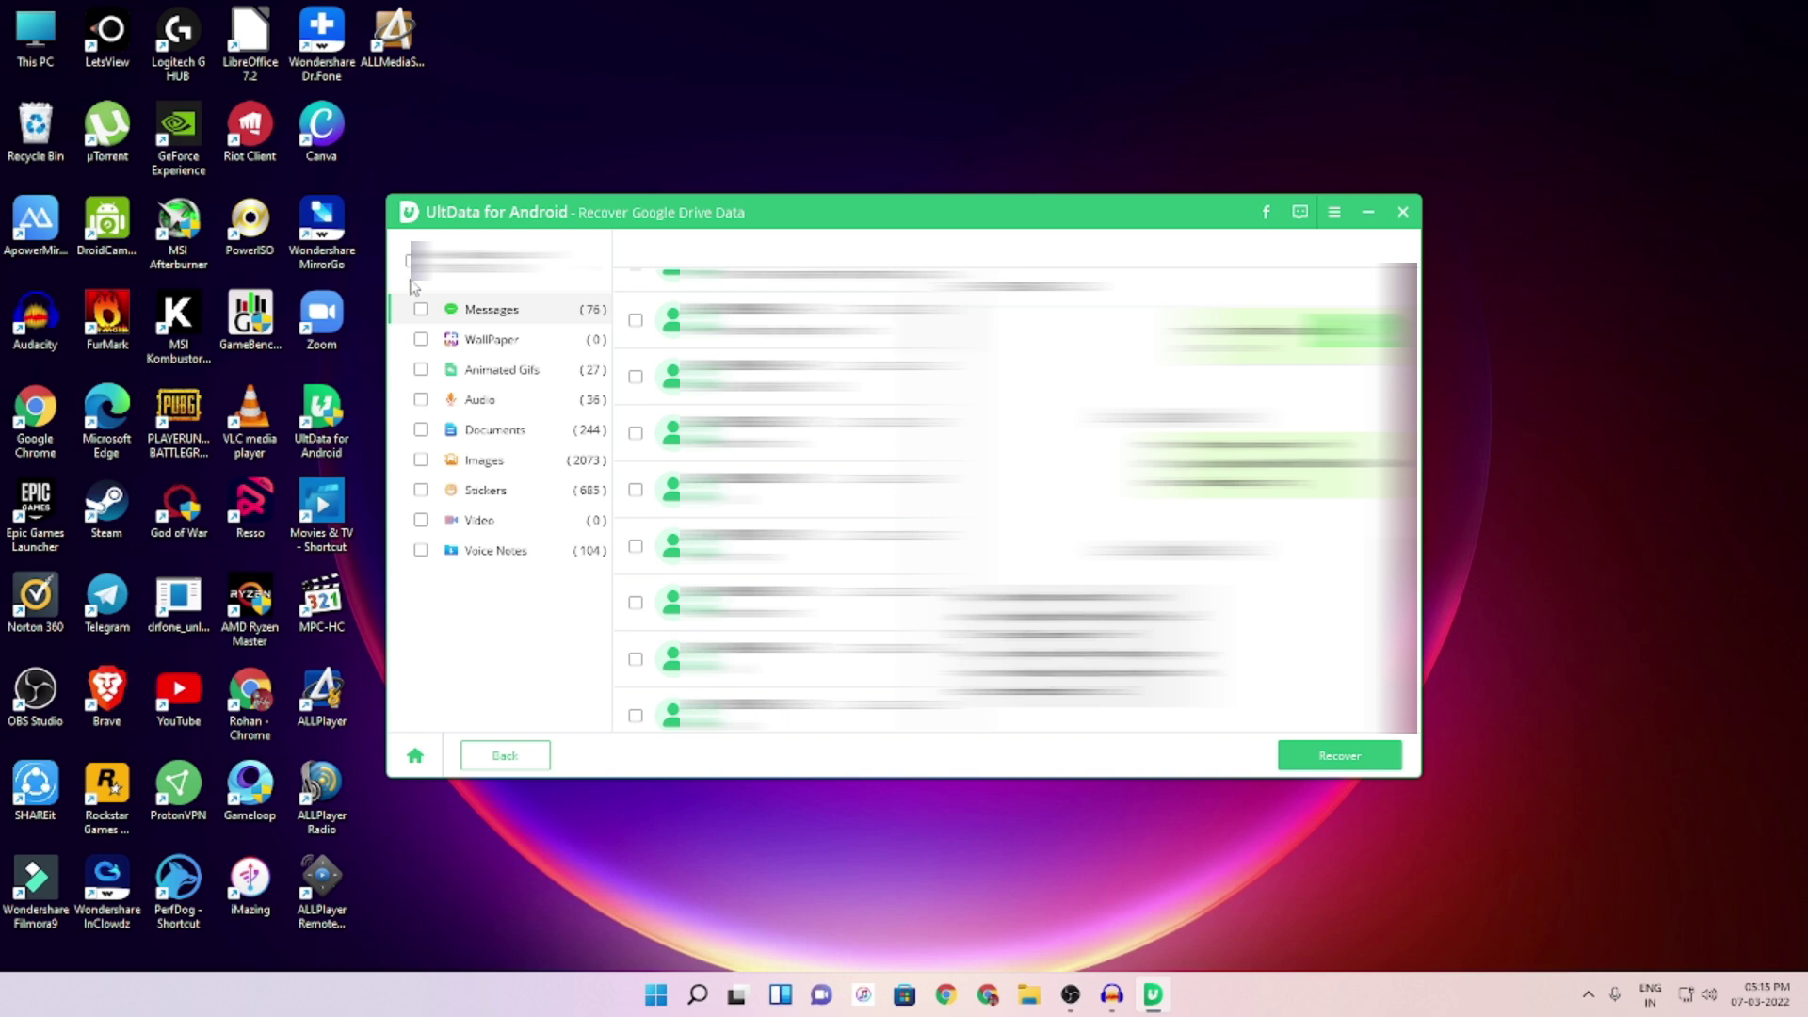
left_click(485, 369)
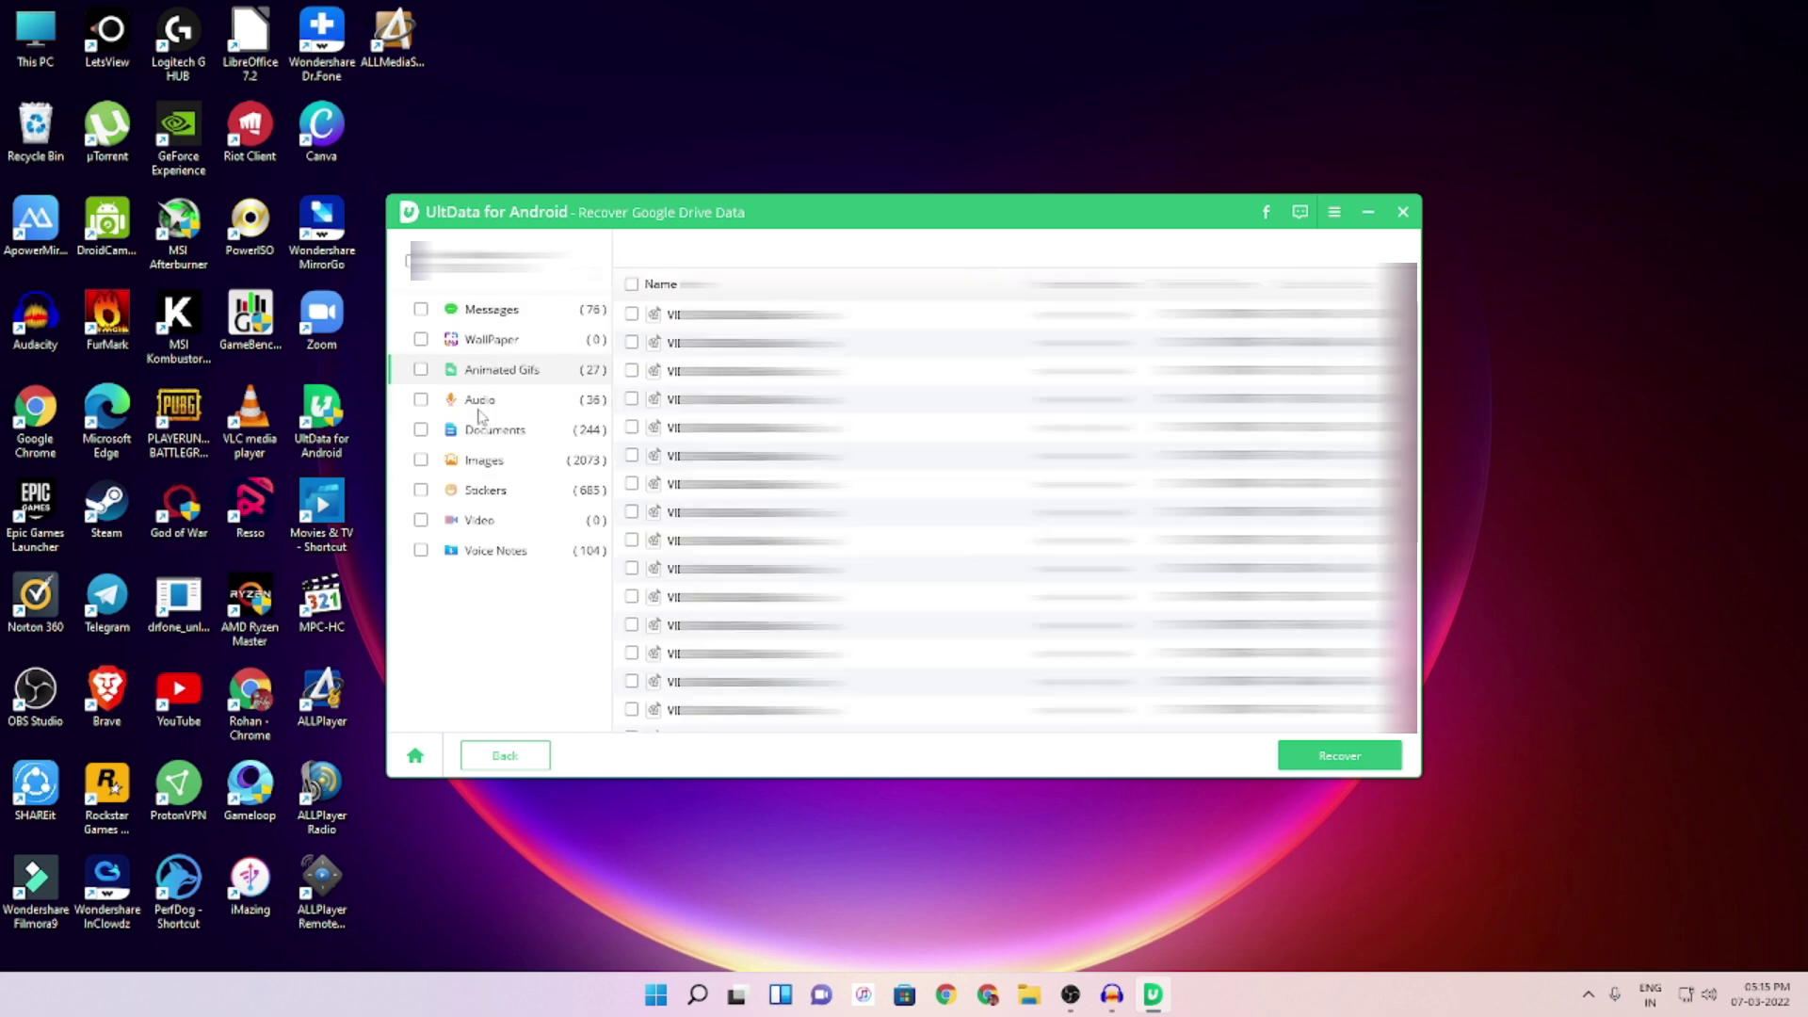
left_click(421, 311)
left_click(421, 340)
left_click(421, 369)
left_click(421, 399)
left_click(421, 430)
left_click(421, 460)
left_click(421, 489)
left_click(421, 369)
left_click(421, 340)
left_click(421, 310)
left_click(421, 399)
left_click(421, 430)
left_click(421, 460)
left_click(421, 490)
Mark all messages and a few images, including the first one in the gallery, for recovery
left_click(489, 460)
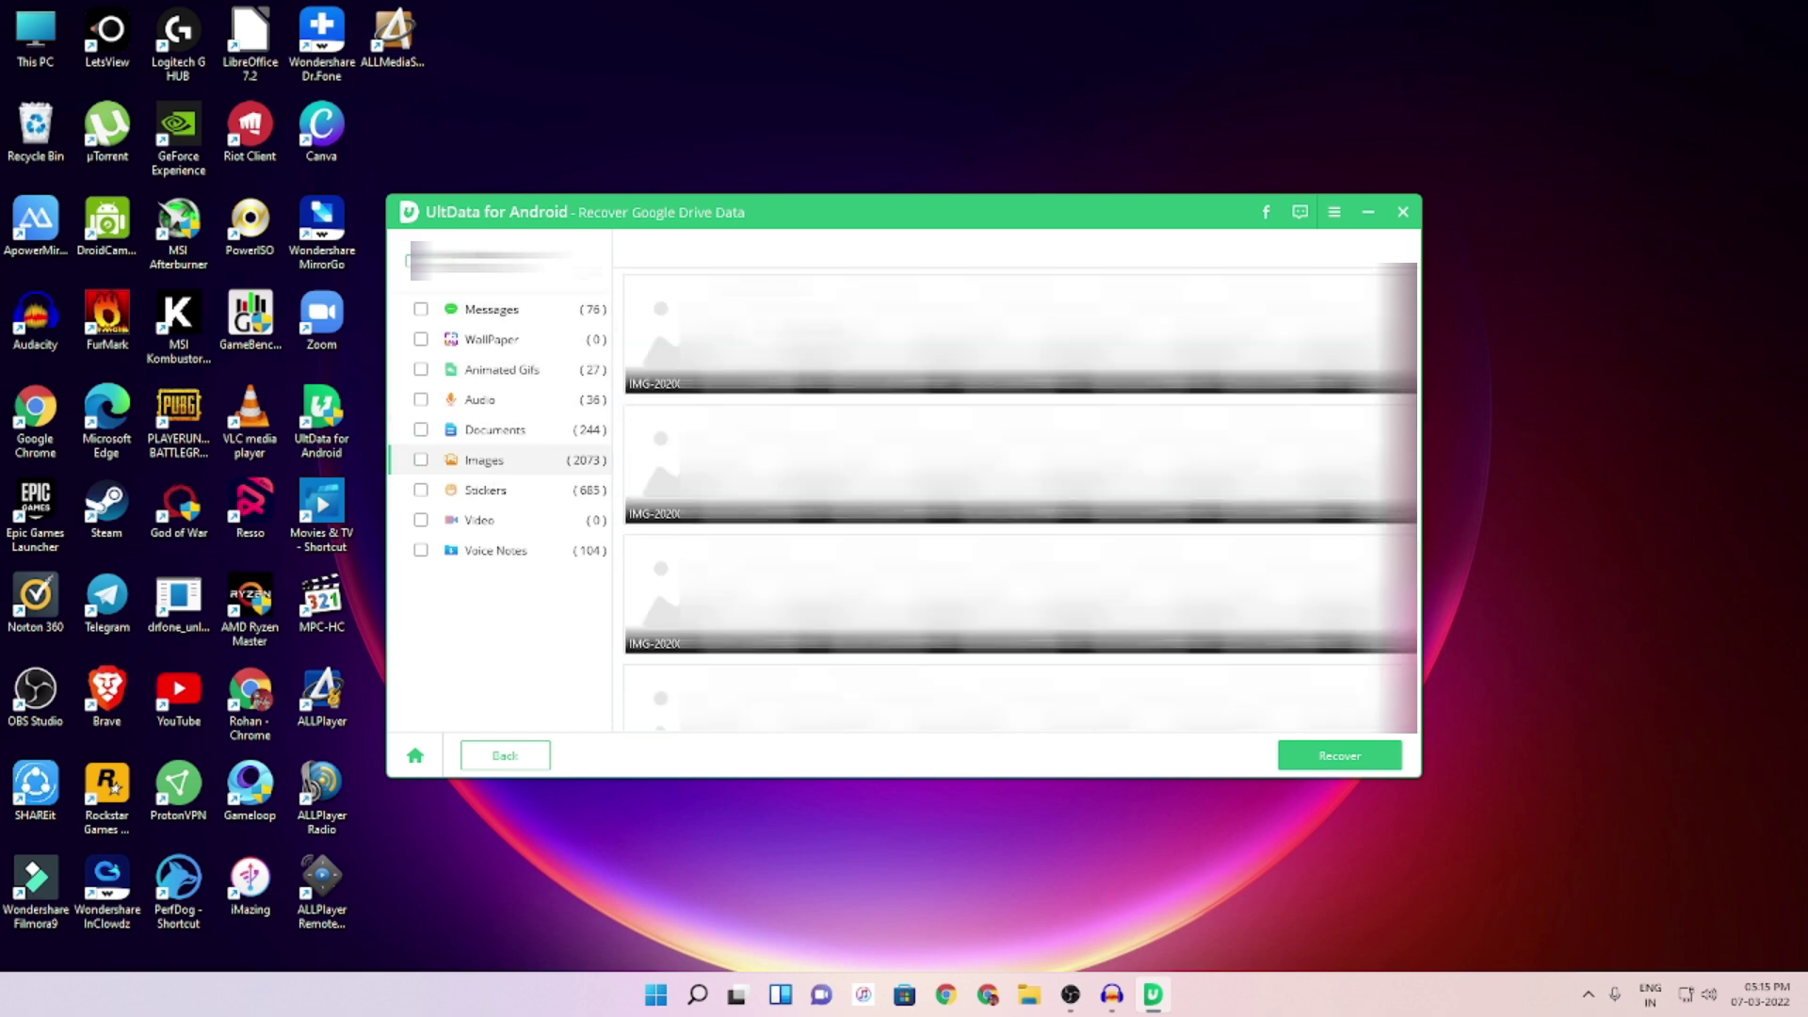
left_click(421, 459)
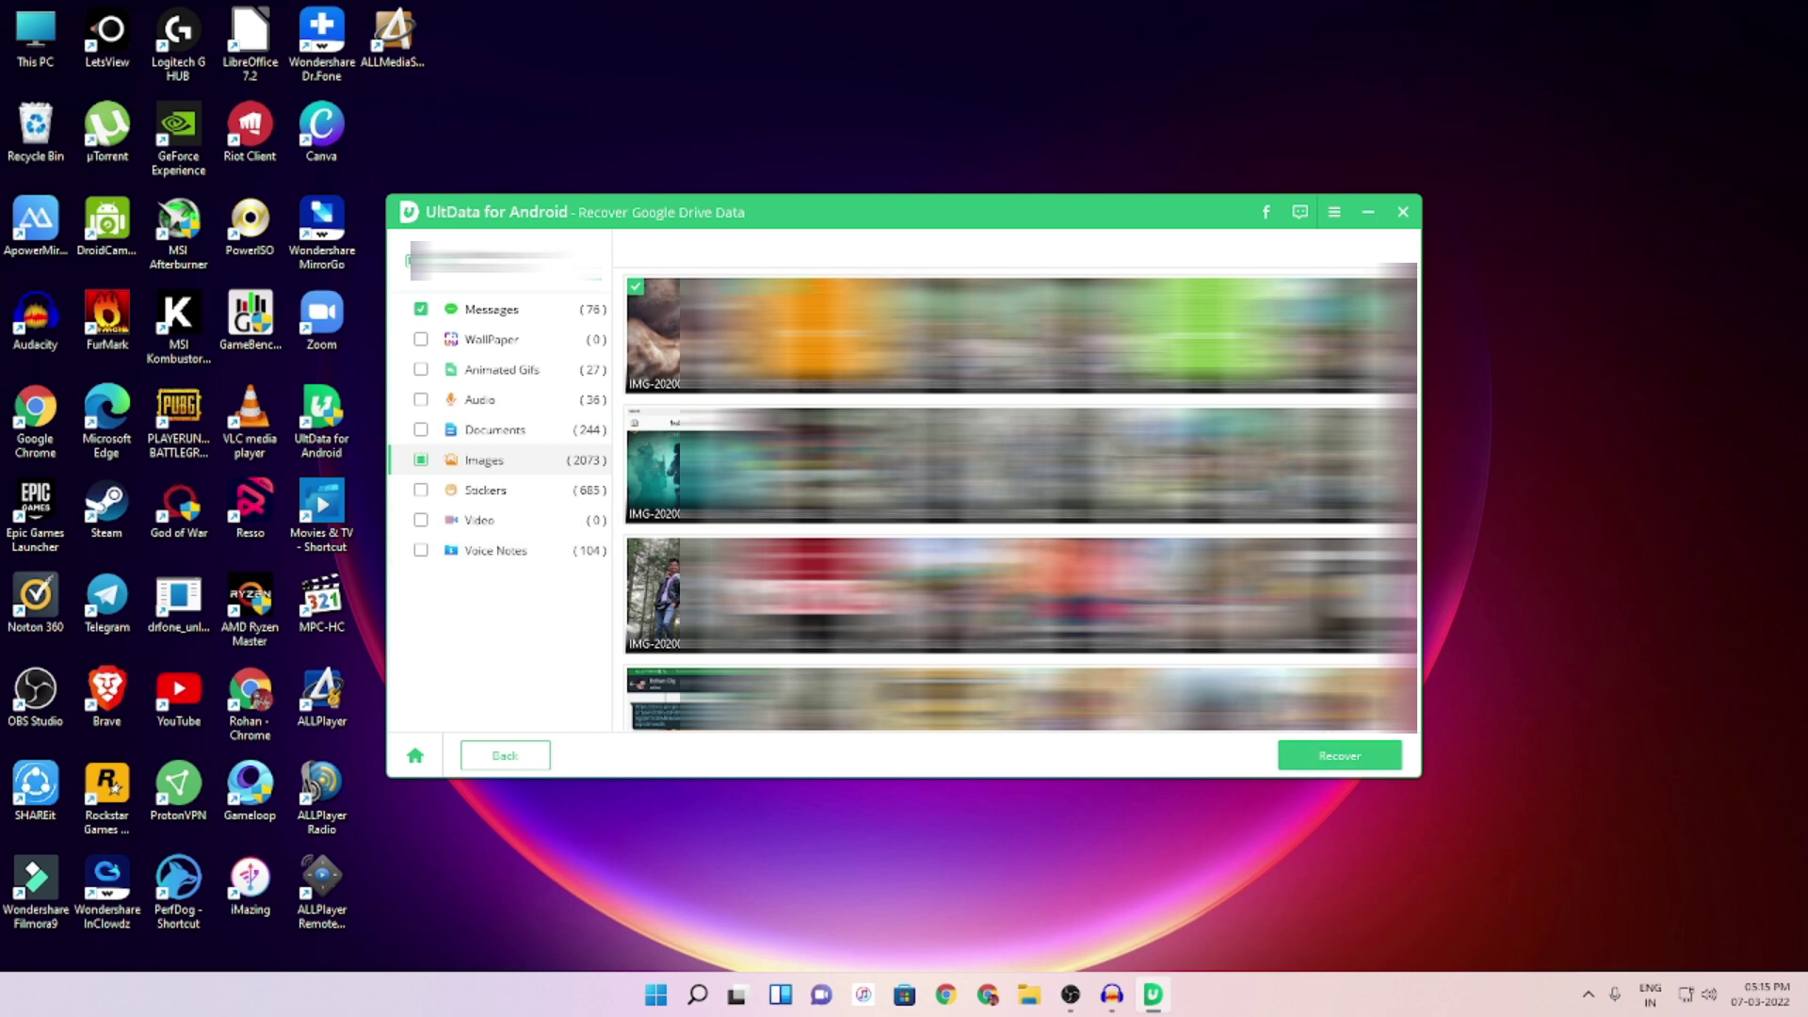
scroll(1022, 504, "down", 3)
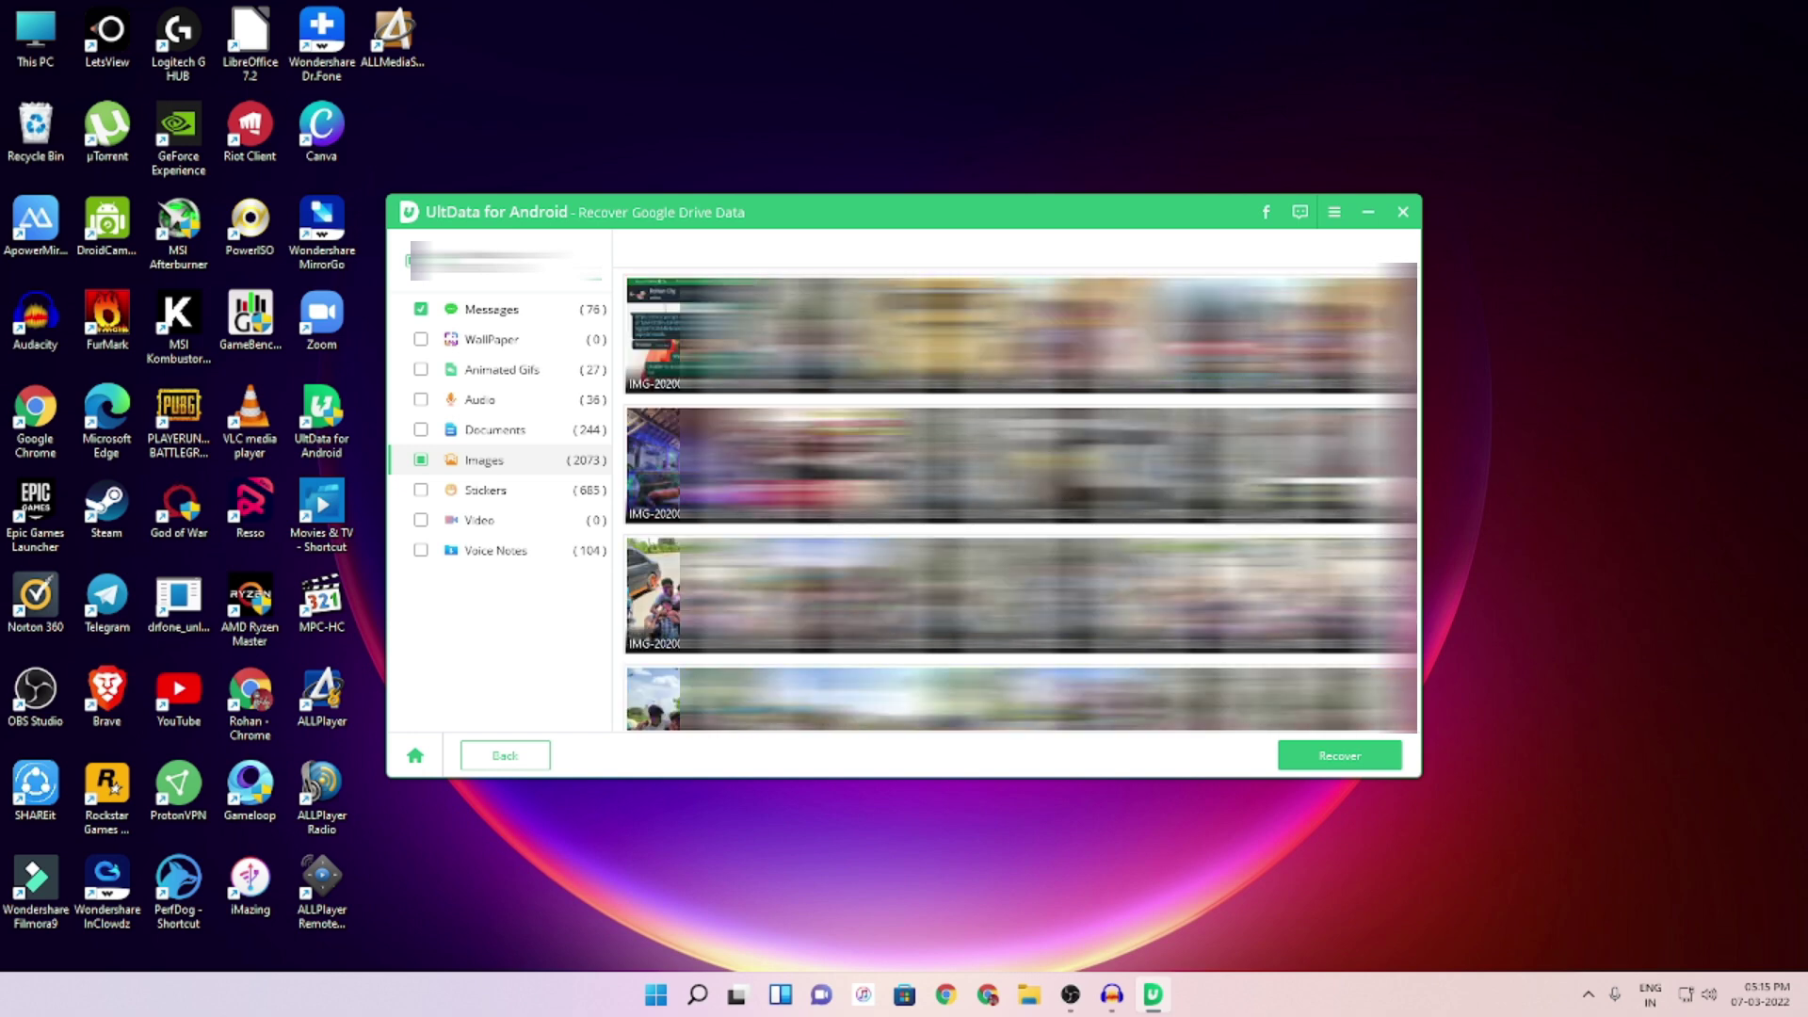
scroll(1022, 504, "up", 3)
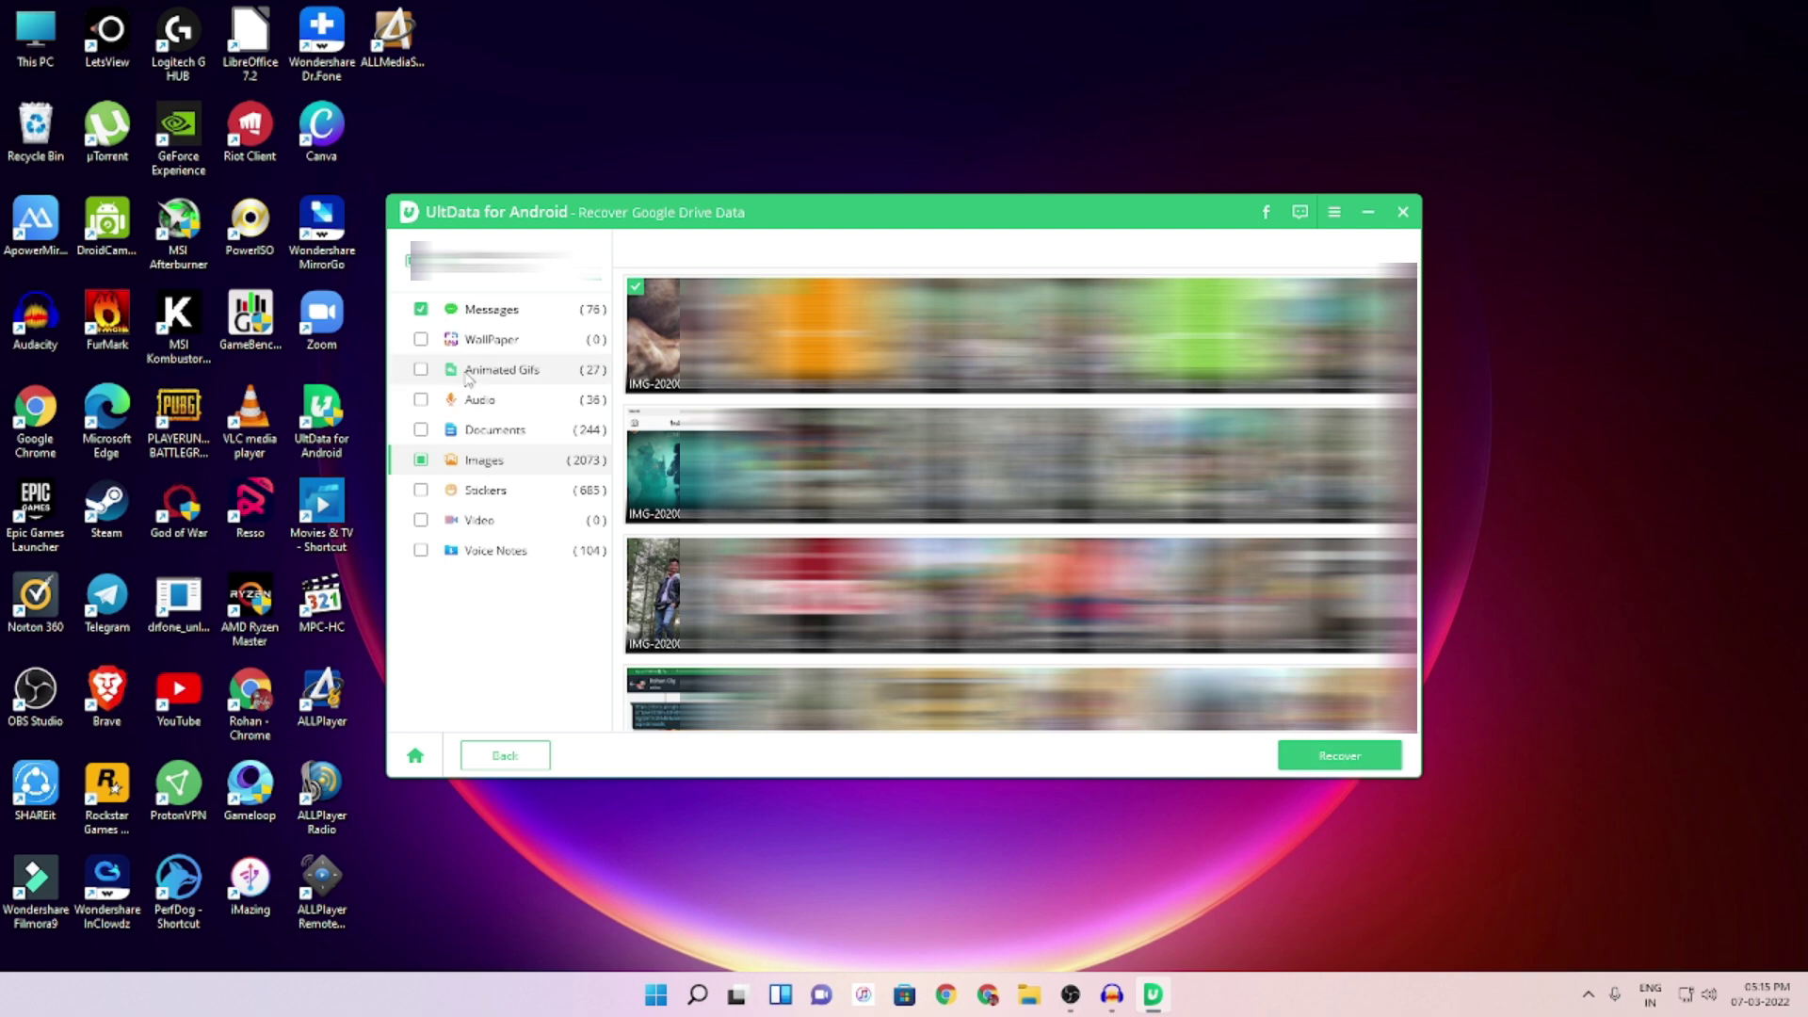
Mark only the audio files AUD-20200416-WA0018_1.m4a and AUD-20200220-WA0001.mp3 for recovery in the Audio category
left_click(485, 403)
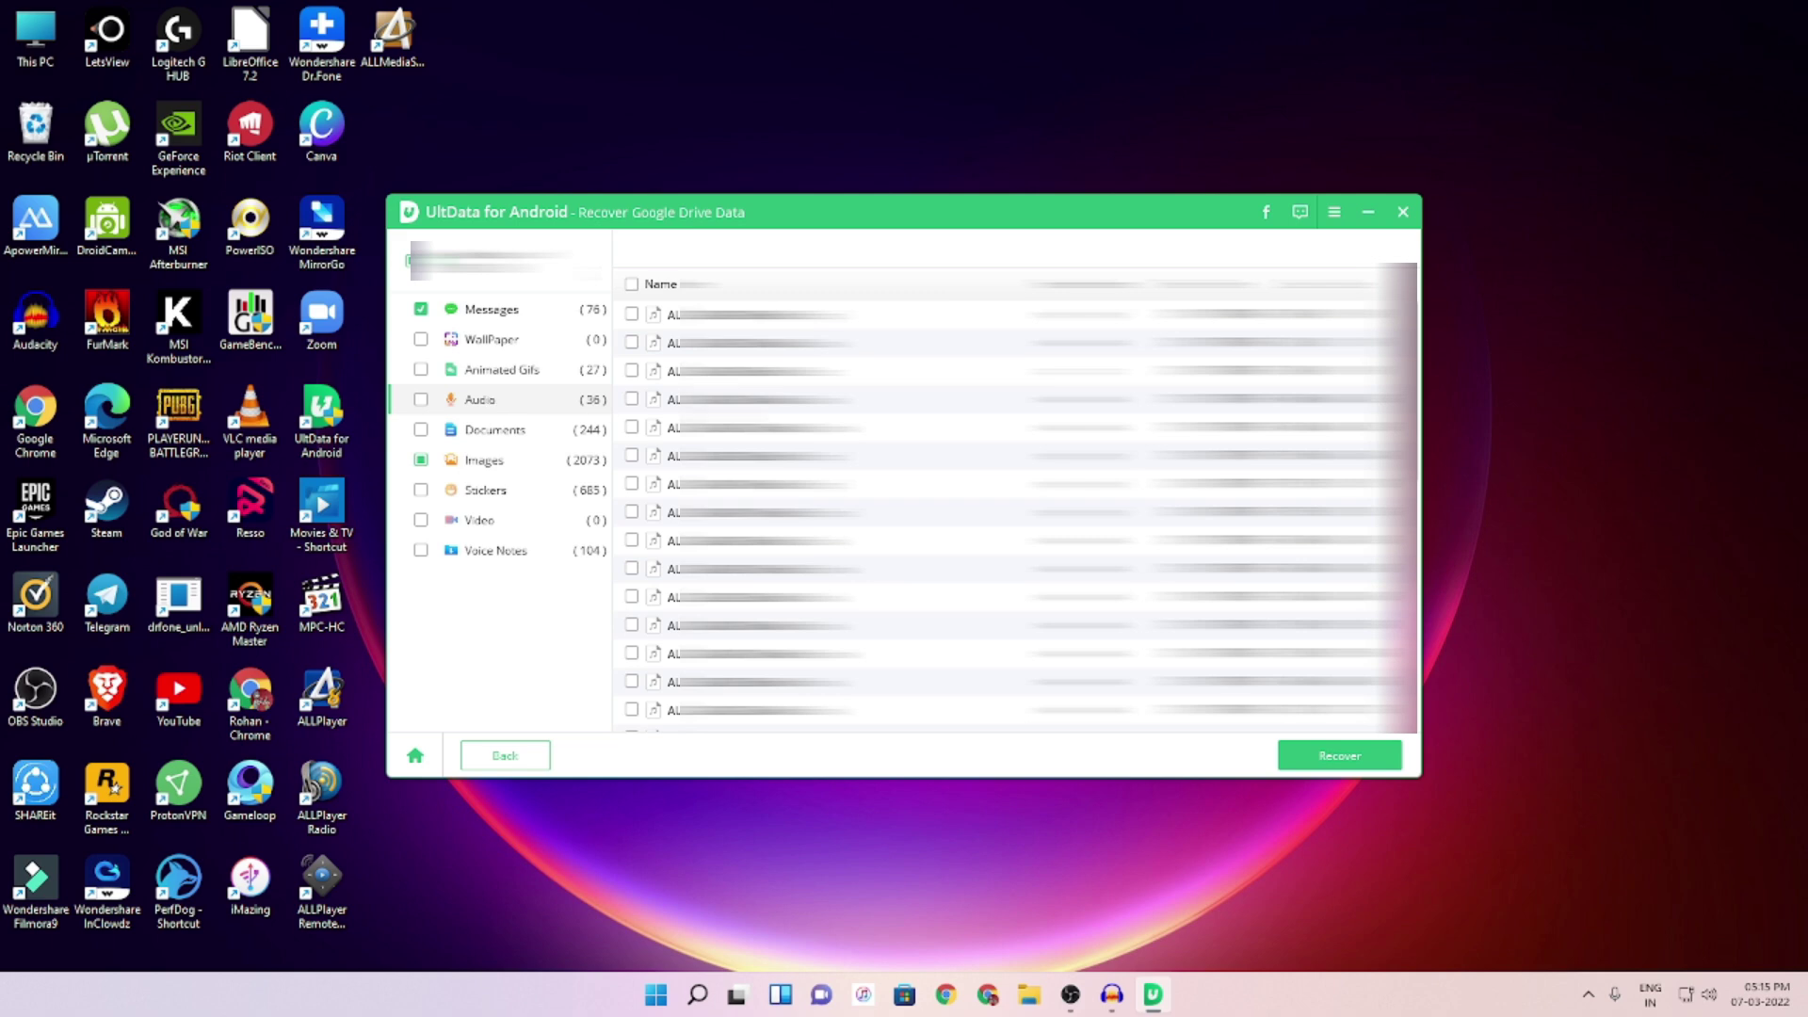
left_click(632, 428)
left_click(632, 456)
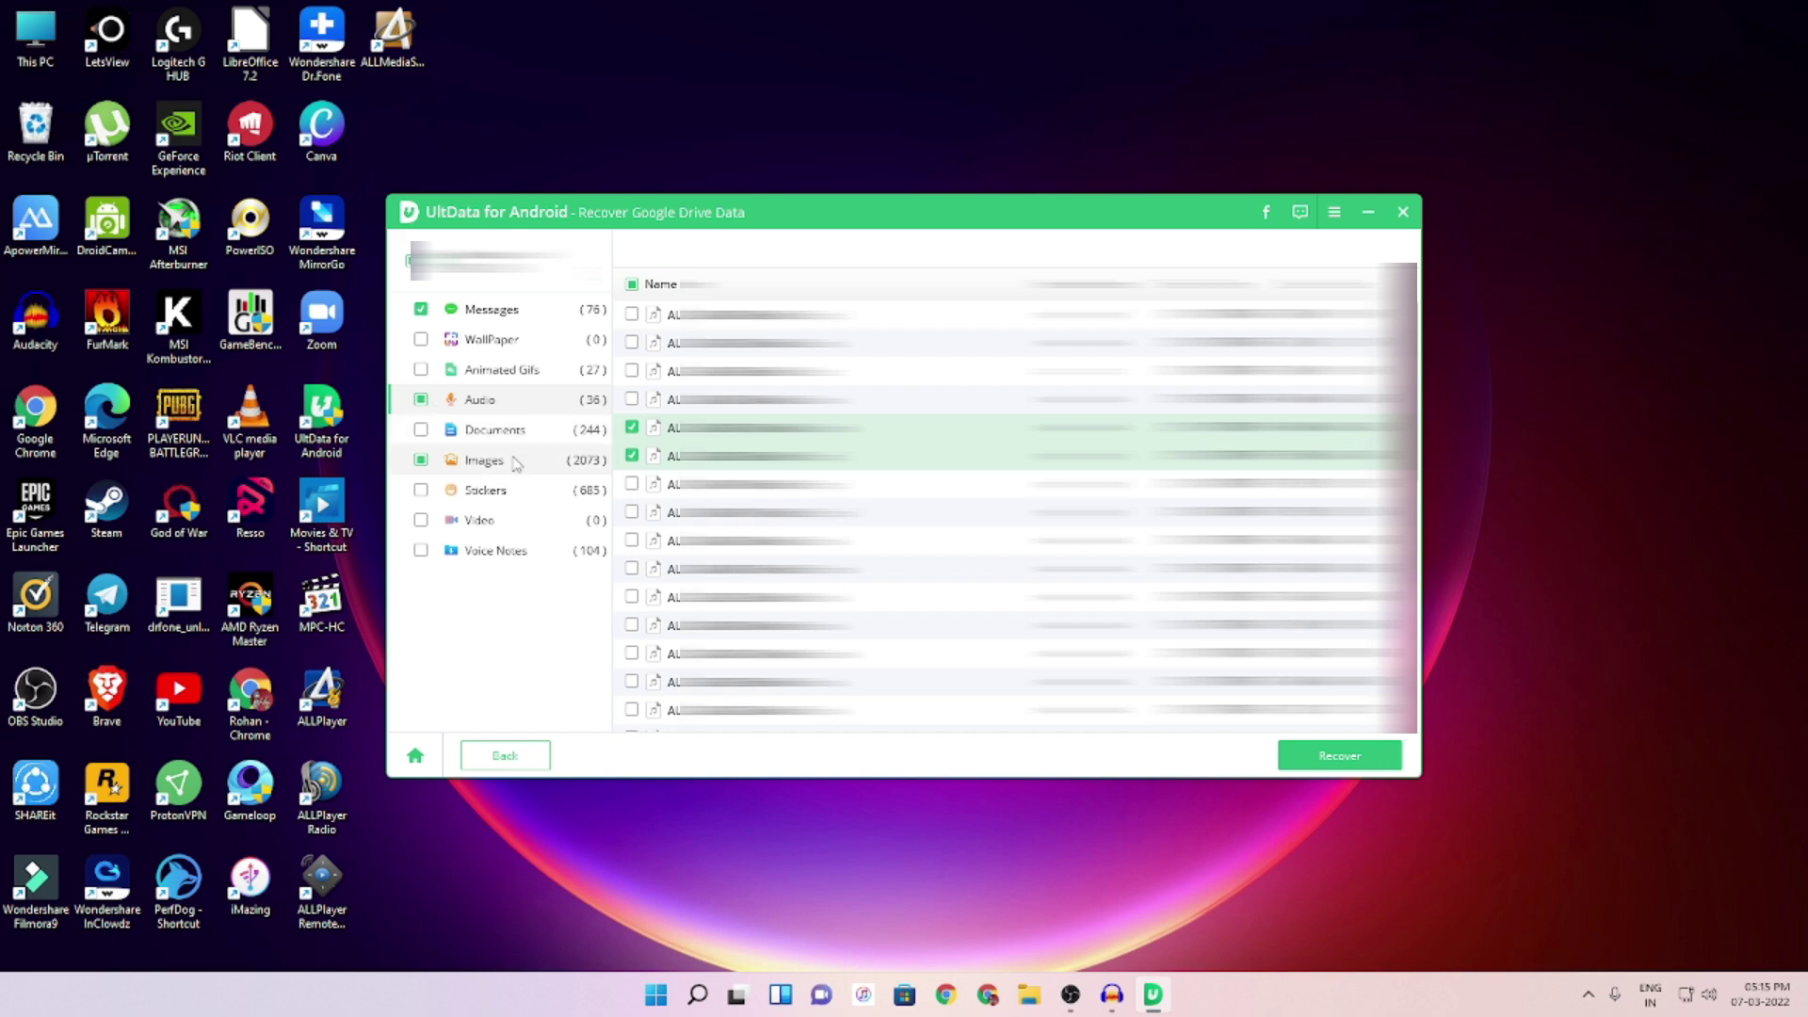
left_click(421, 401)
left_click(421, 401)
left_click(421, 402)
left_click(632, 428)
left_click(632, 456)
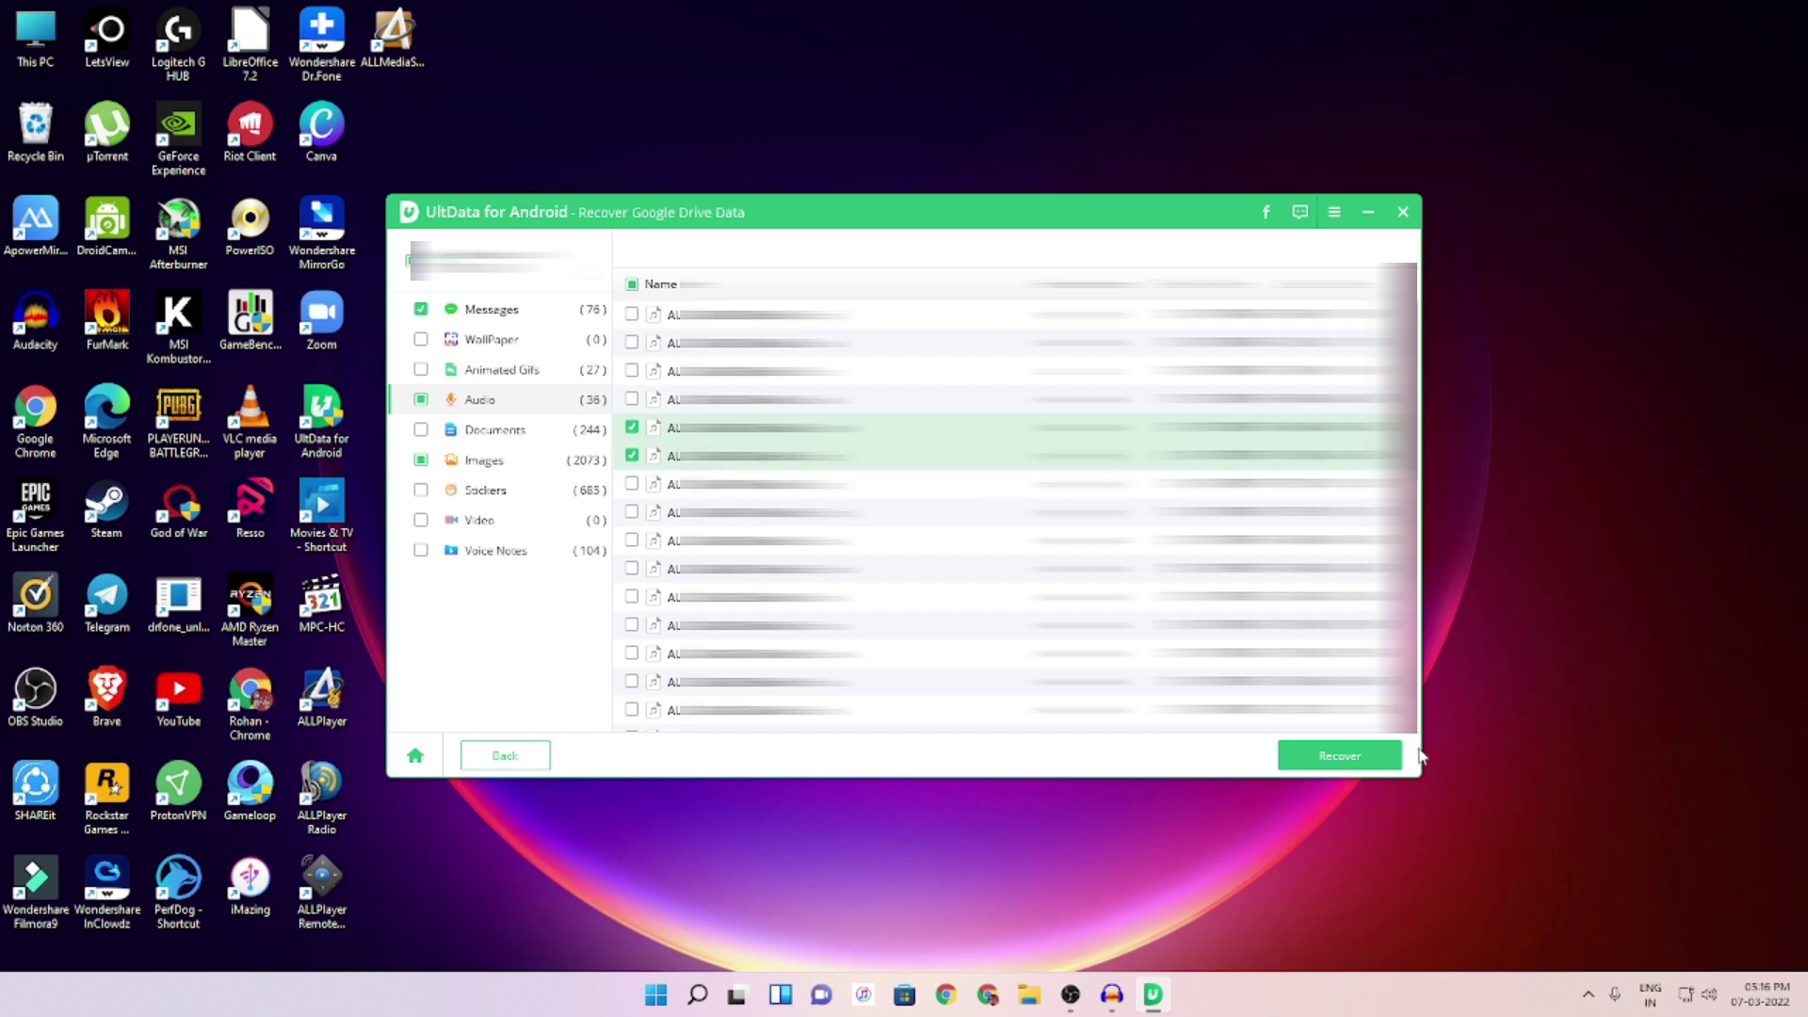
Start recovering the marked data and browse to the folders on New Volume (D:) for the destination
left_click(1327, 759)
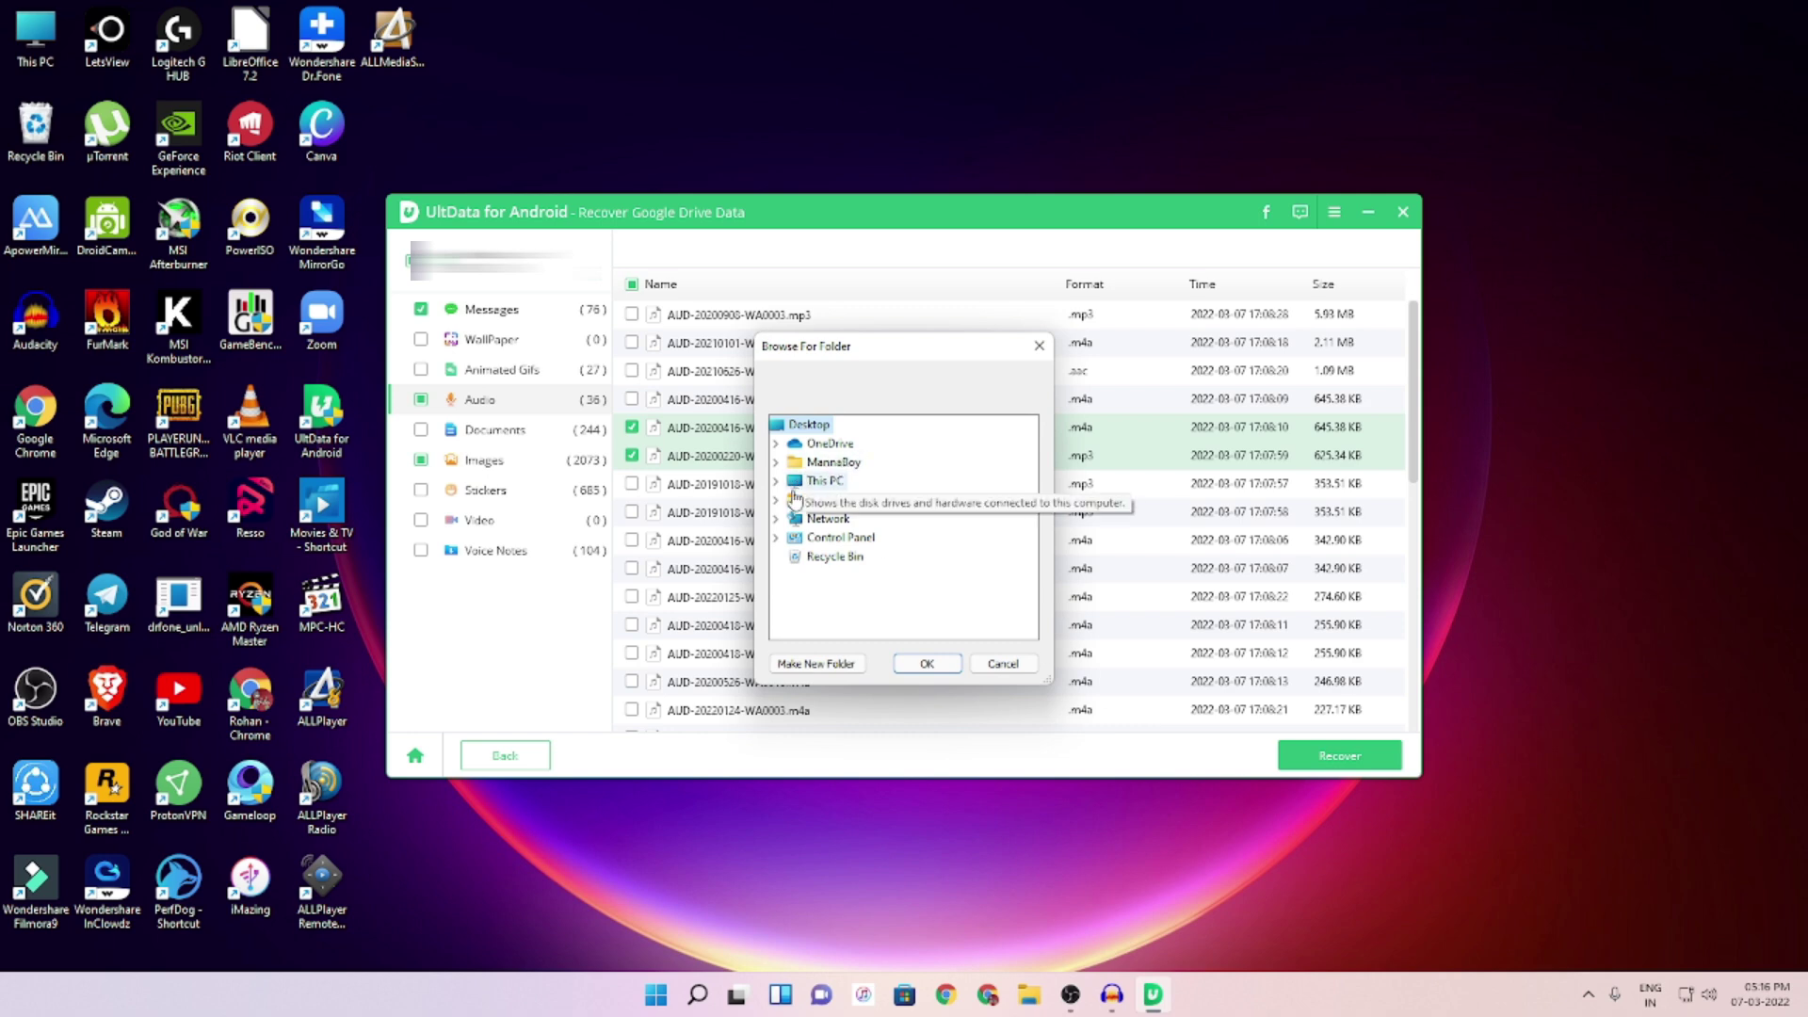
left_click(776, 482)
scroll(881, 523, "down", 1)
double_click(873, 521)
scroll(907, 558, "down", 3)
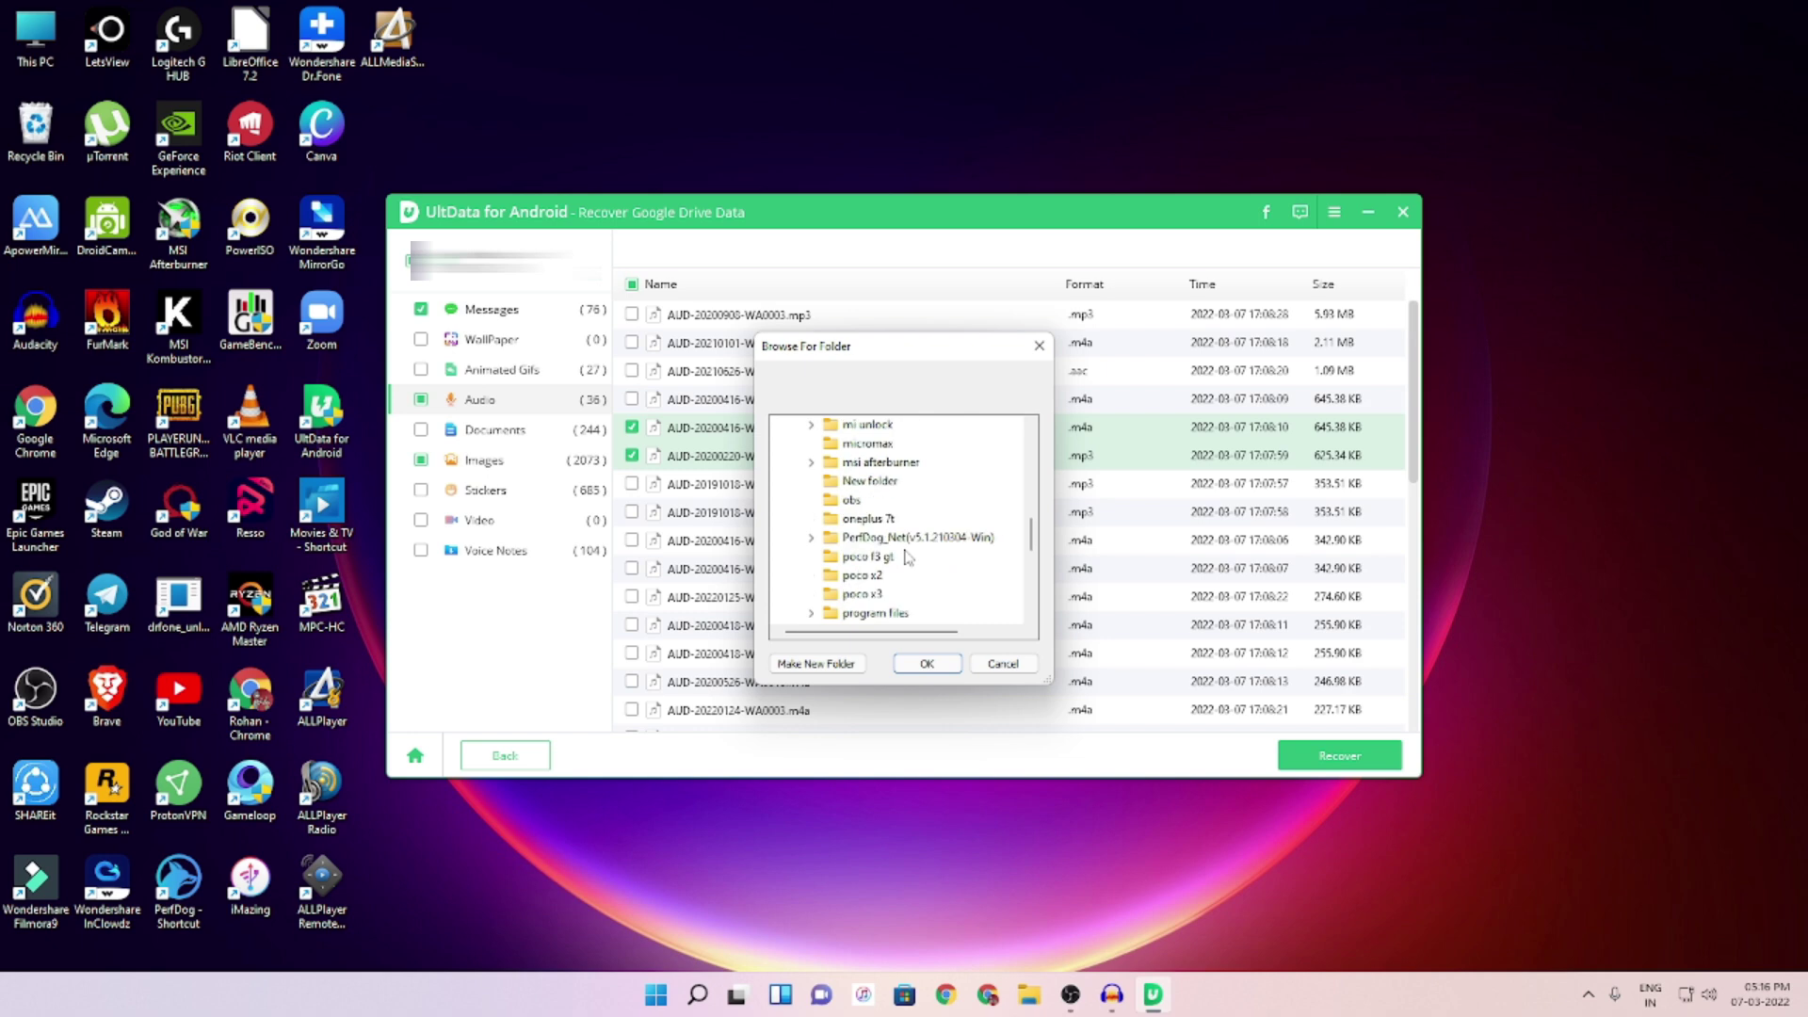
scroll(909, 563, "down", 5)
scroll(959, 544, "up", 3)
right_click(997, 504)
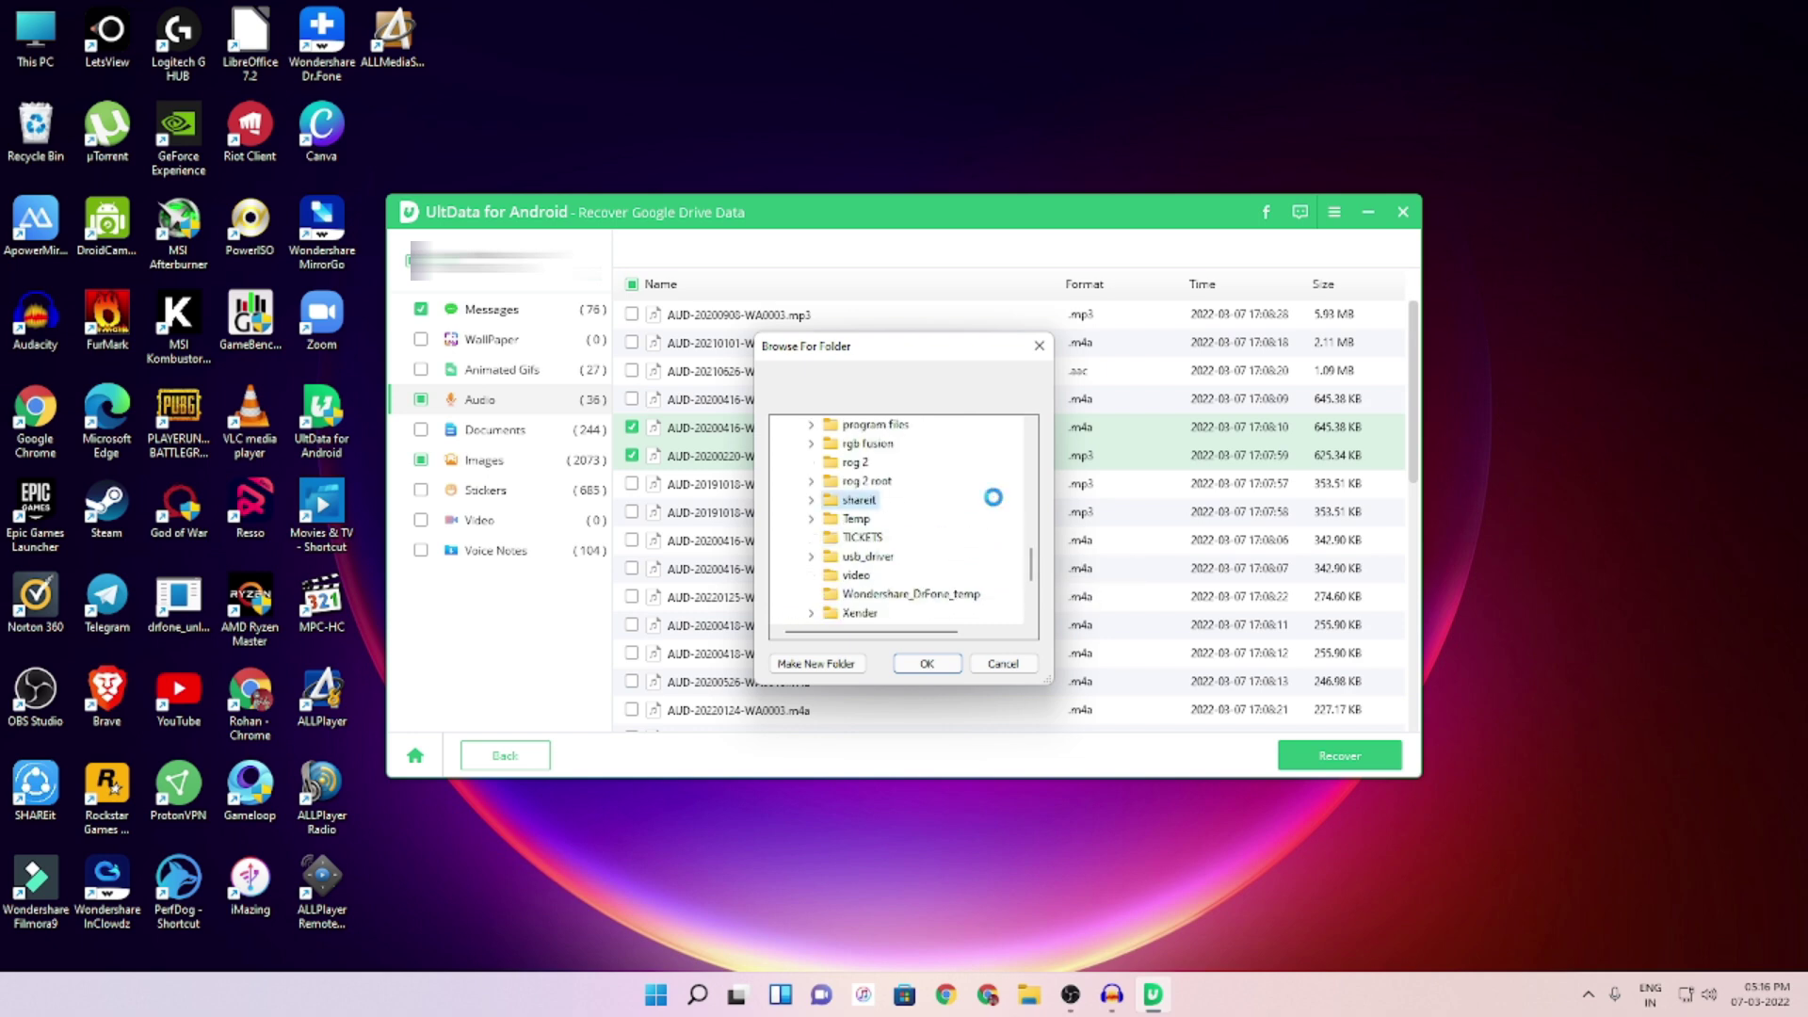
Create a folder named "whatsapp backup" inside a new folder on drive D: and recover the marked data into it
left_click(819, 663)
left_click(819, 664)
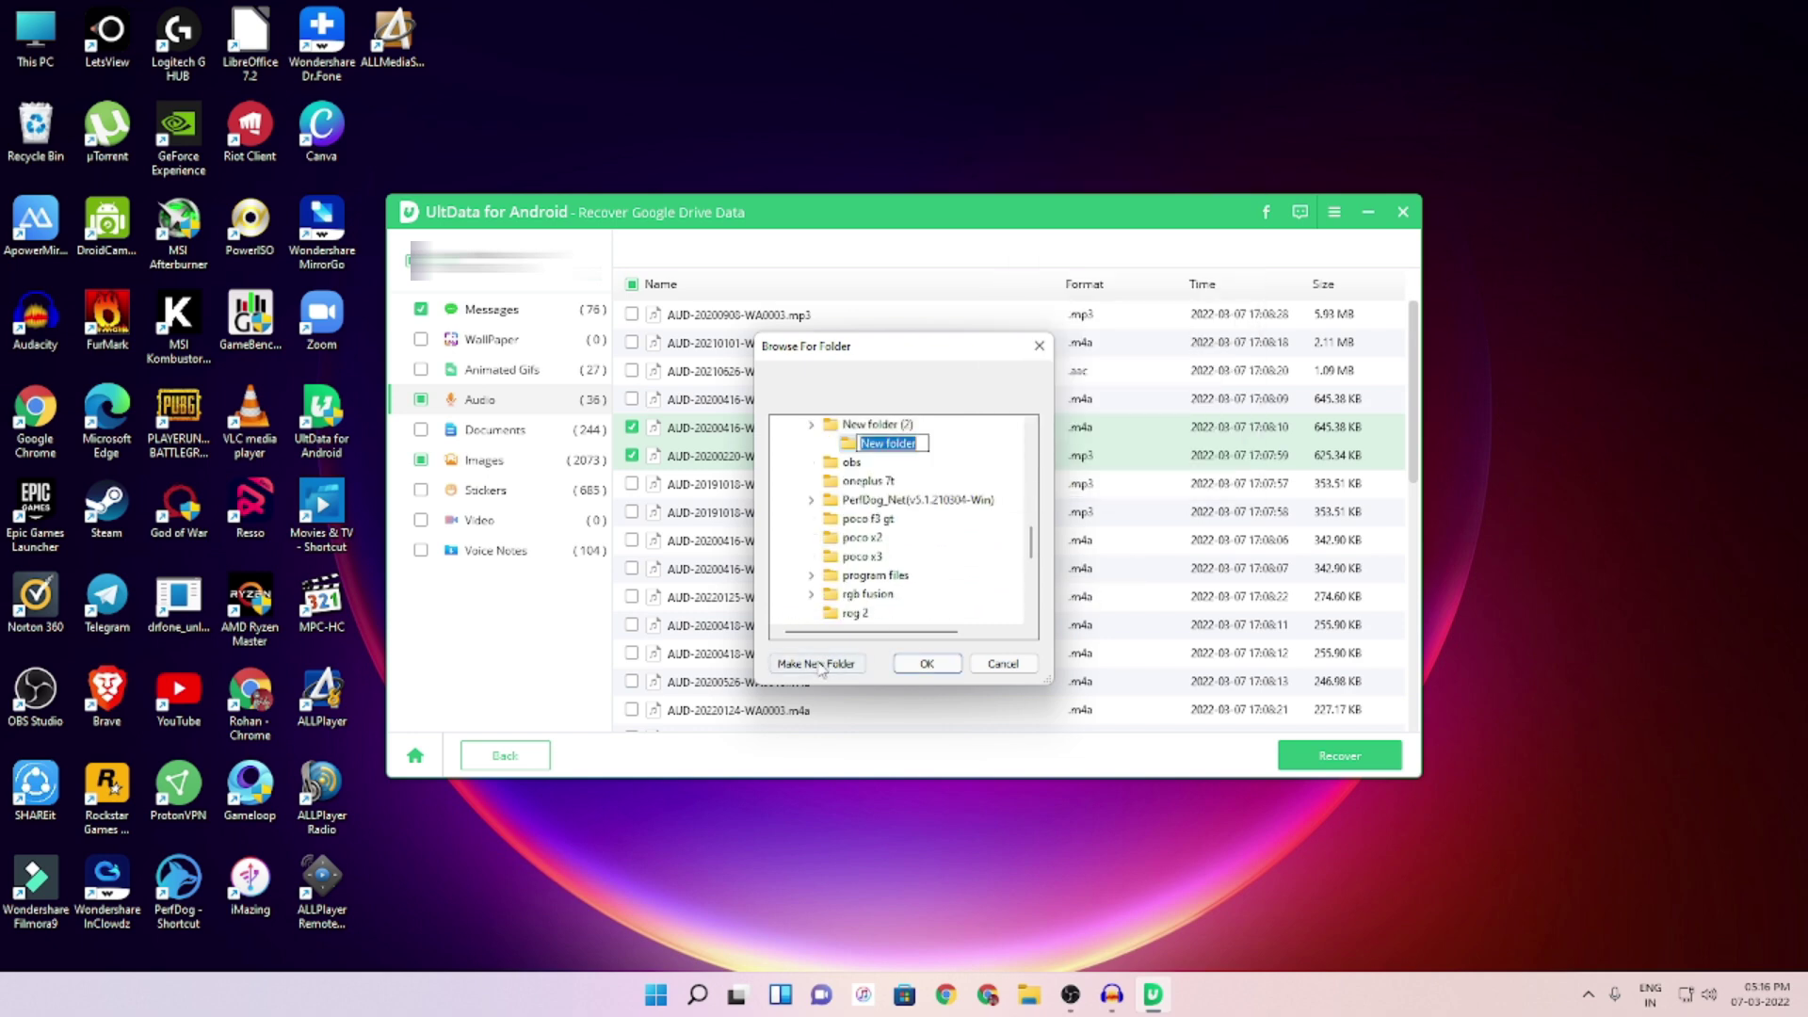
type("whatsapp backup")
key("Return")
left_click(924, 663)
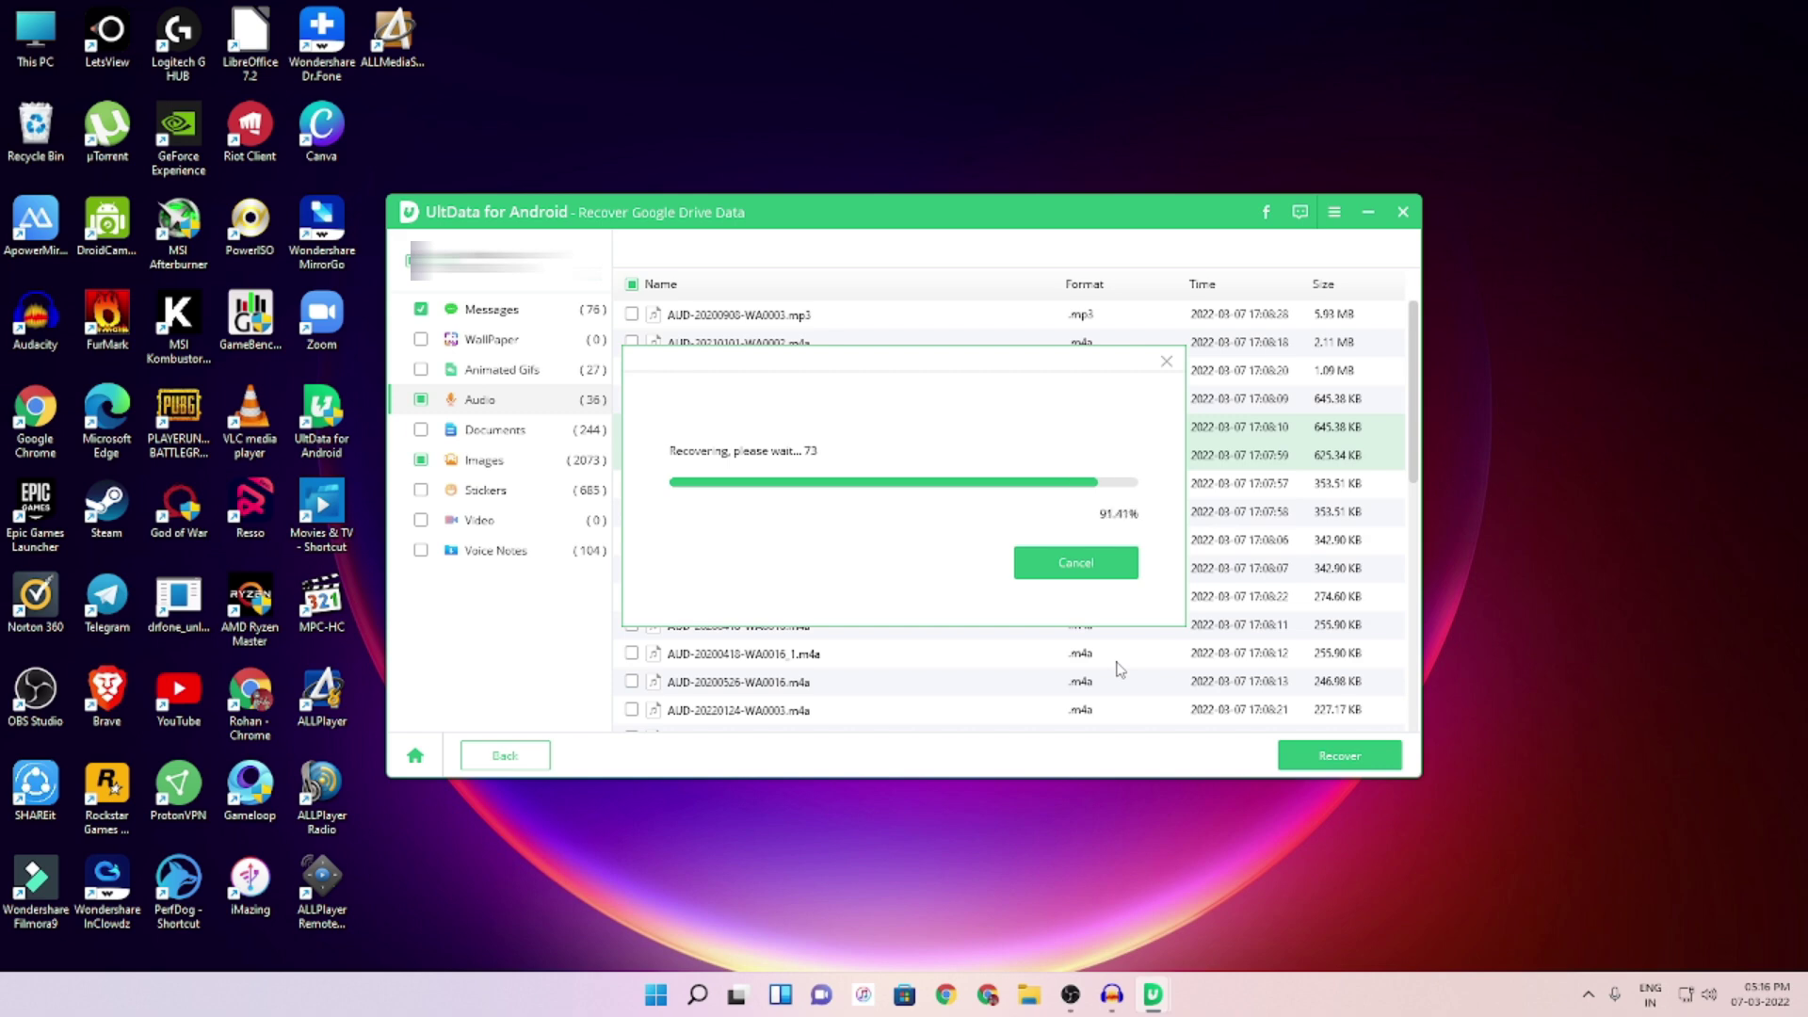
left_click(1064, 509)
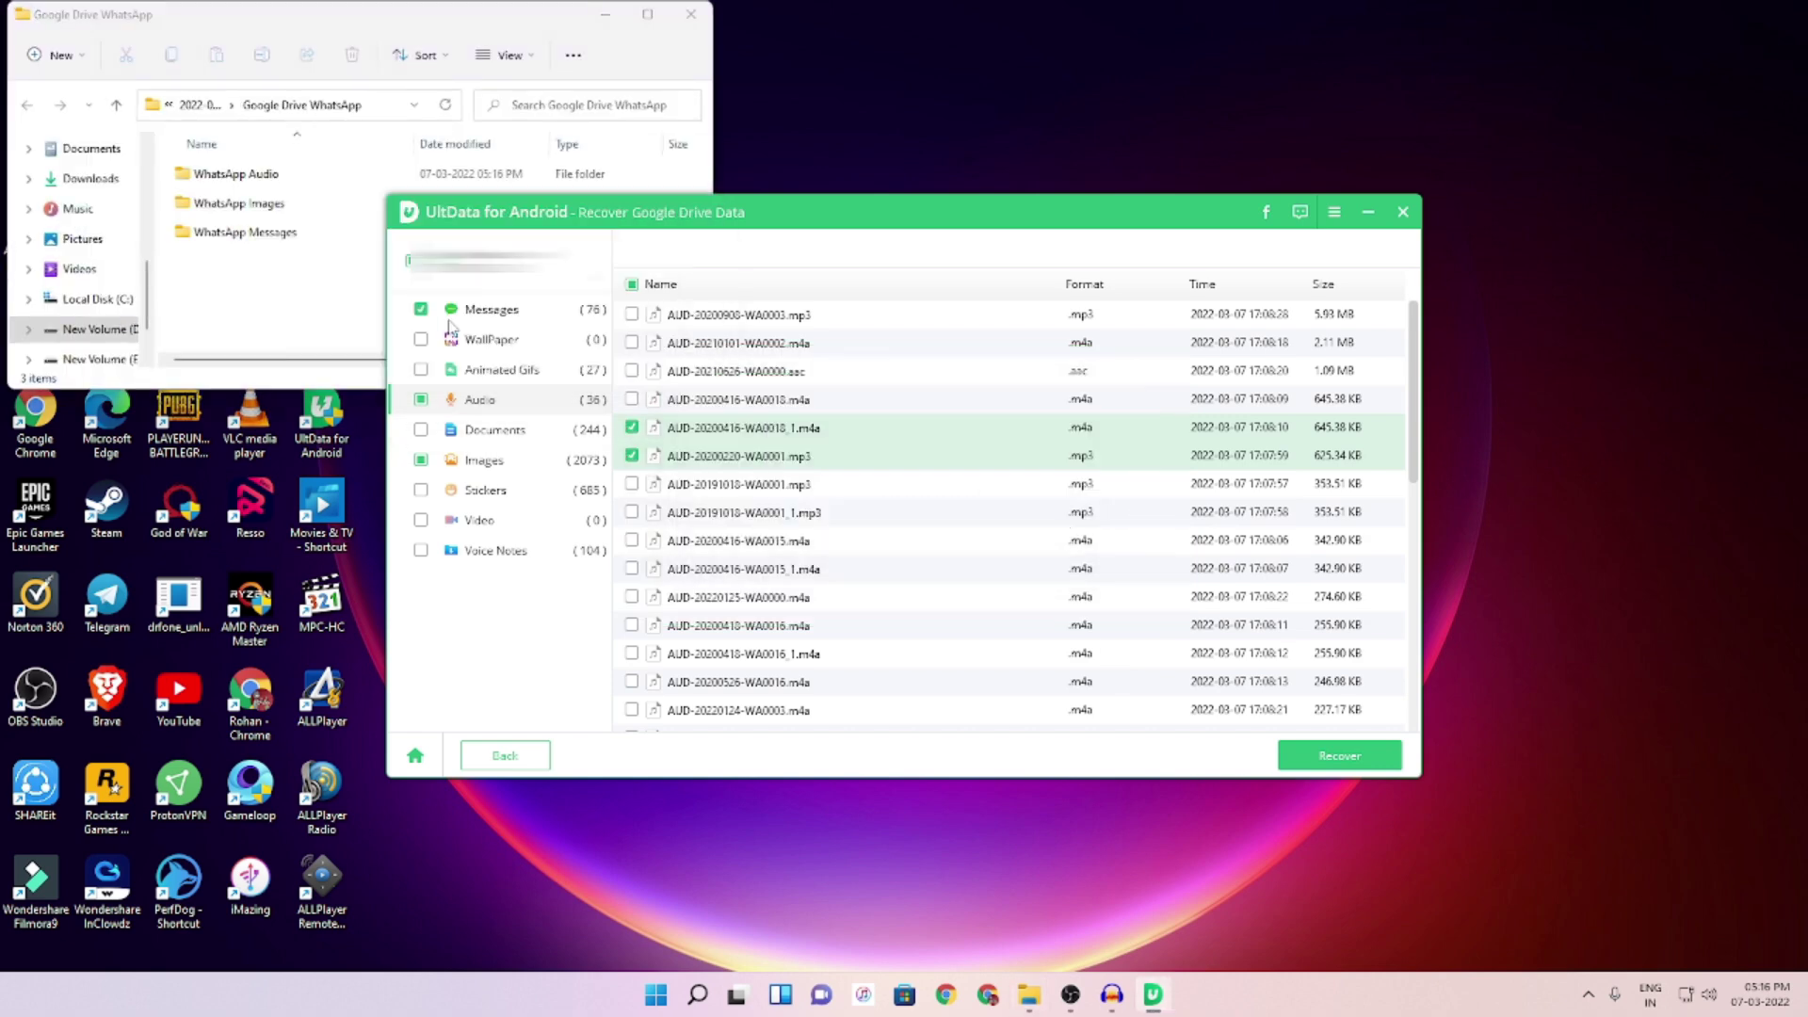
Close the recovery program and maximize the File Explorer window showing the Google Drive WhatsApp folder
left_click(1403, 212)
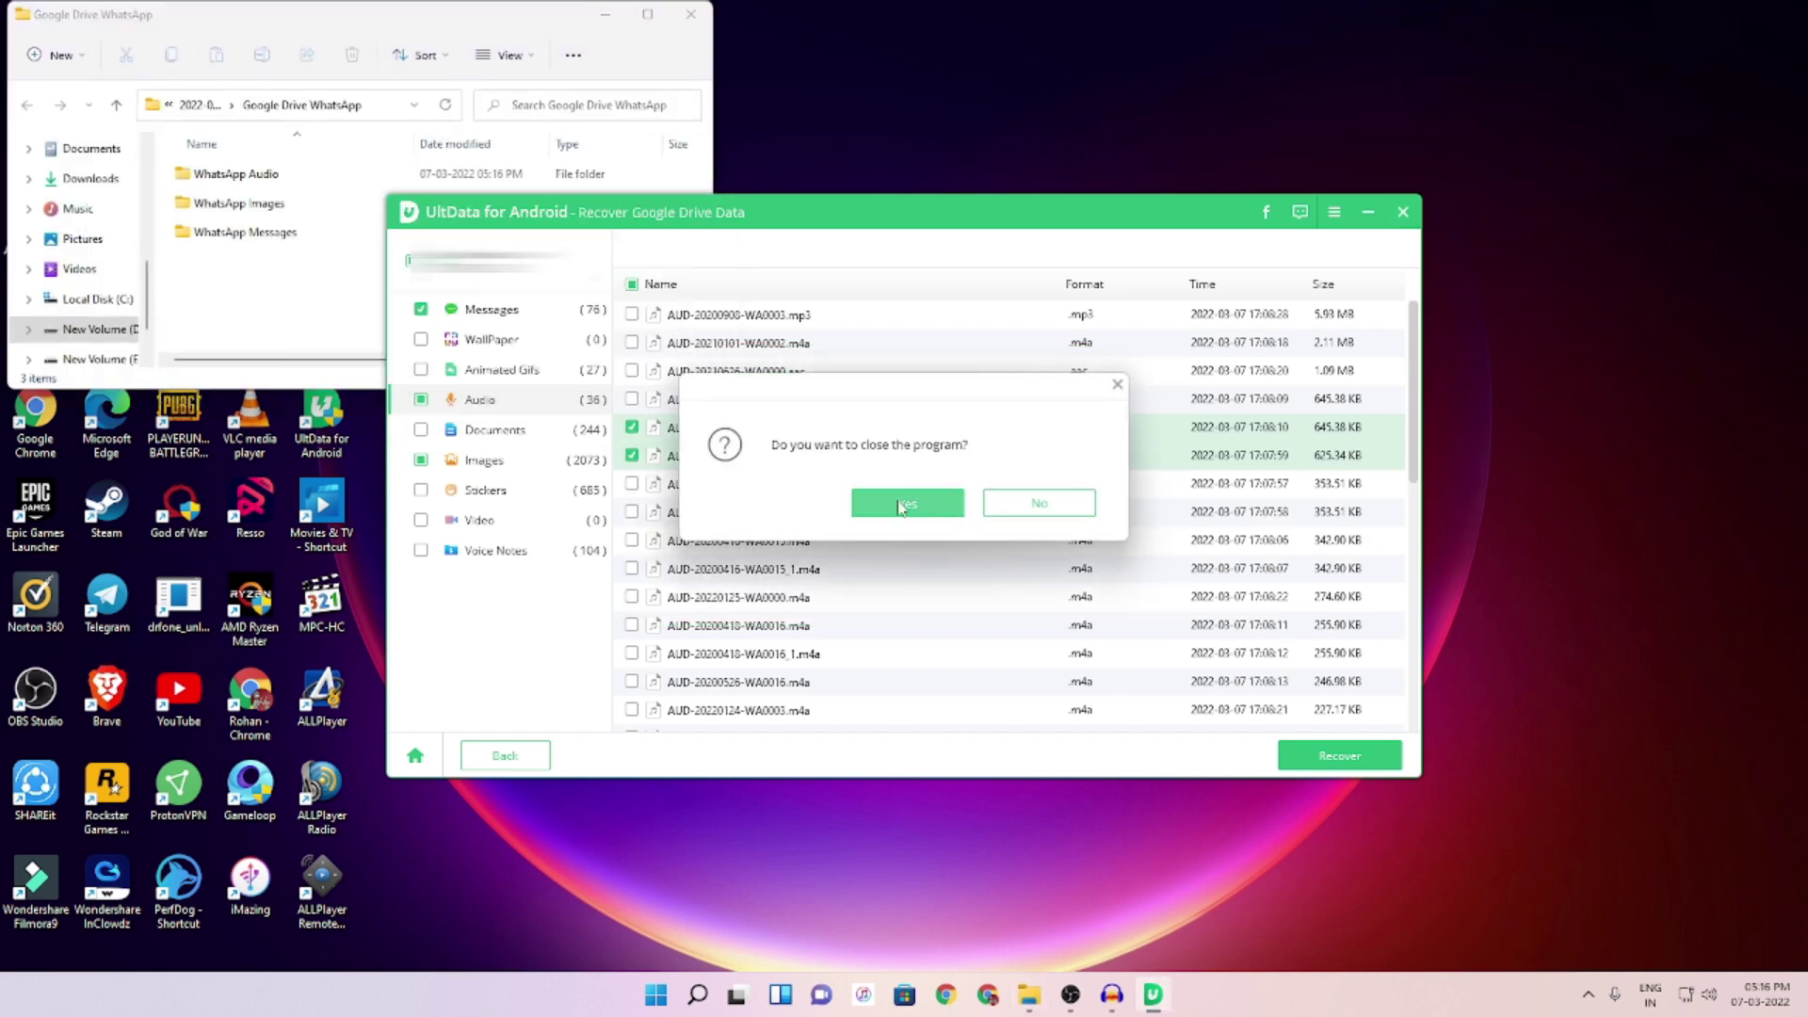
left_click(923, 499)
left_click(648, 14)
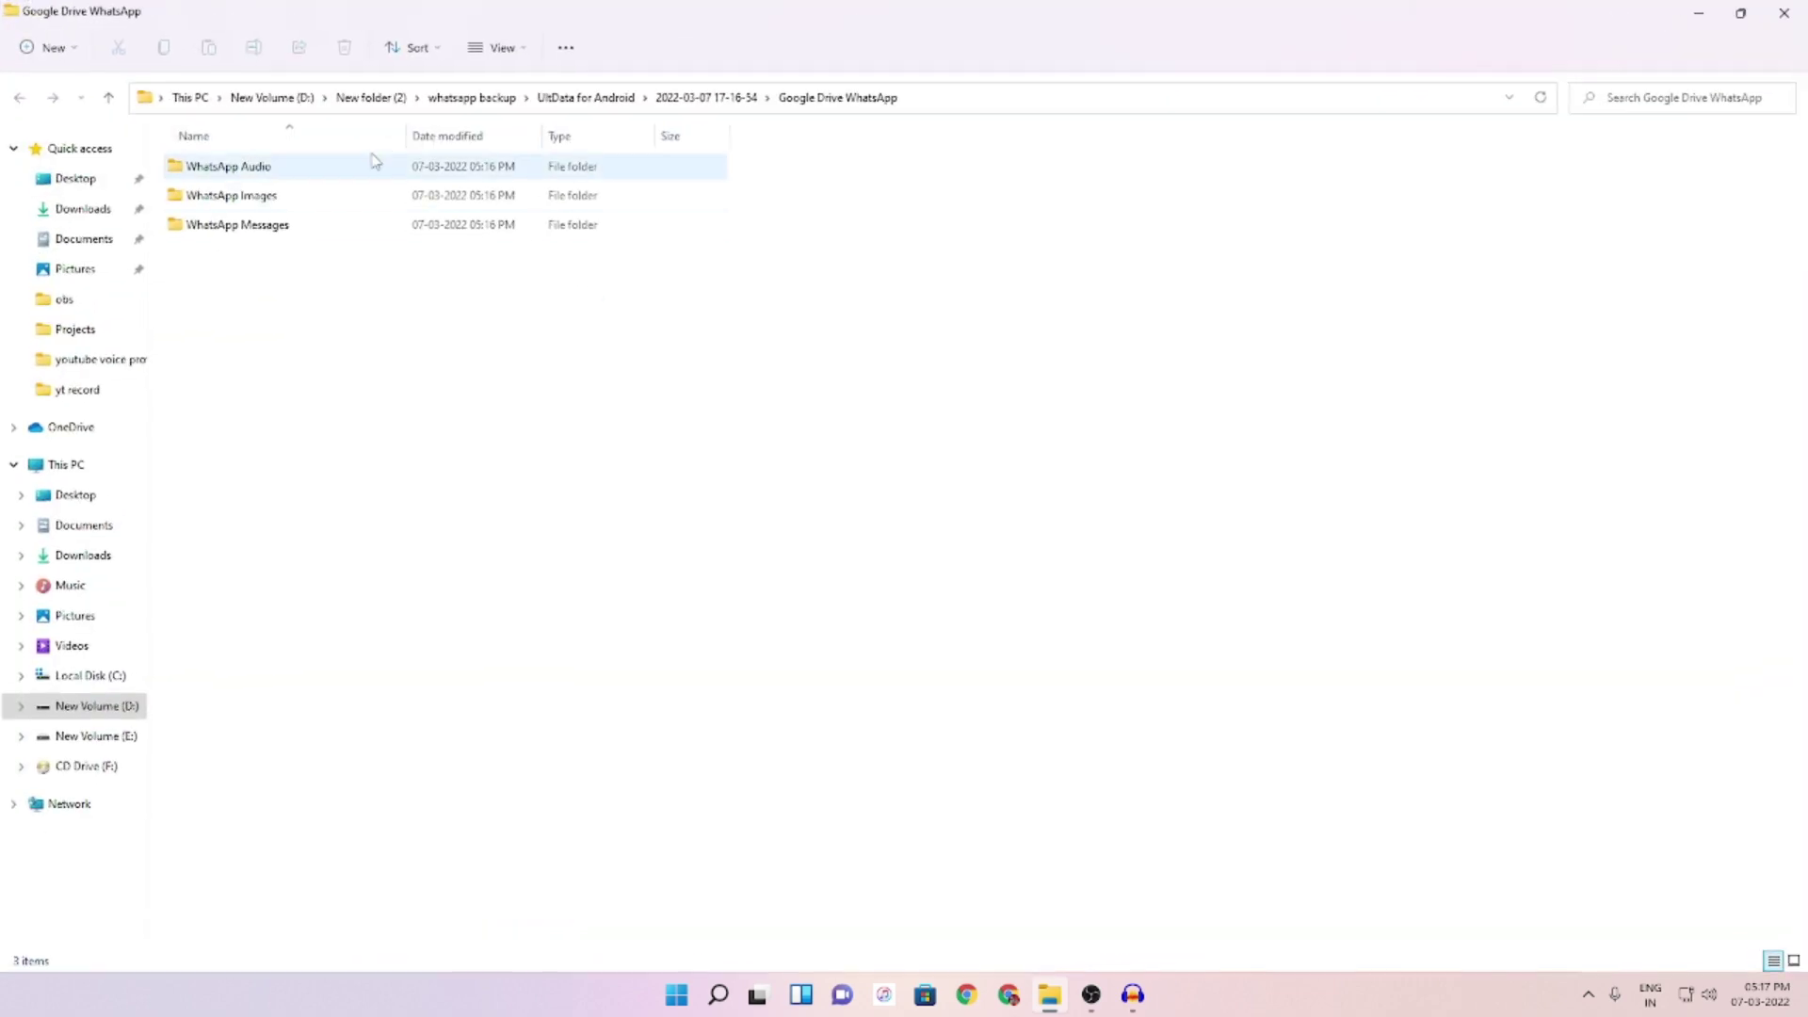
Open the WhatsApp Images folder and view the recovered picture IMG-20191214-WA0000
double_click(298, 207)
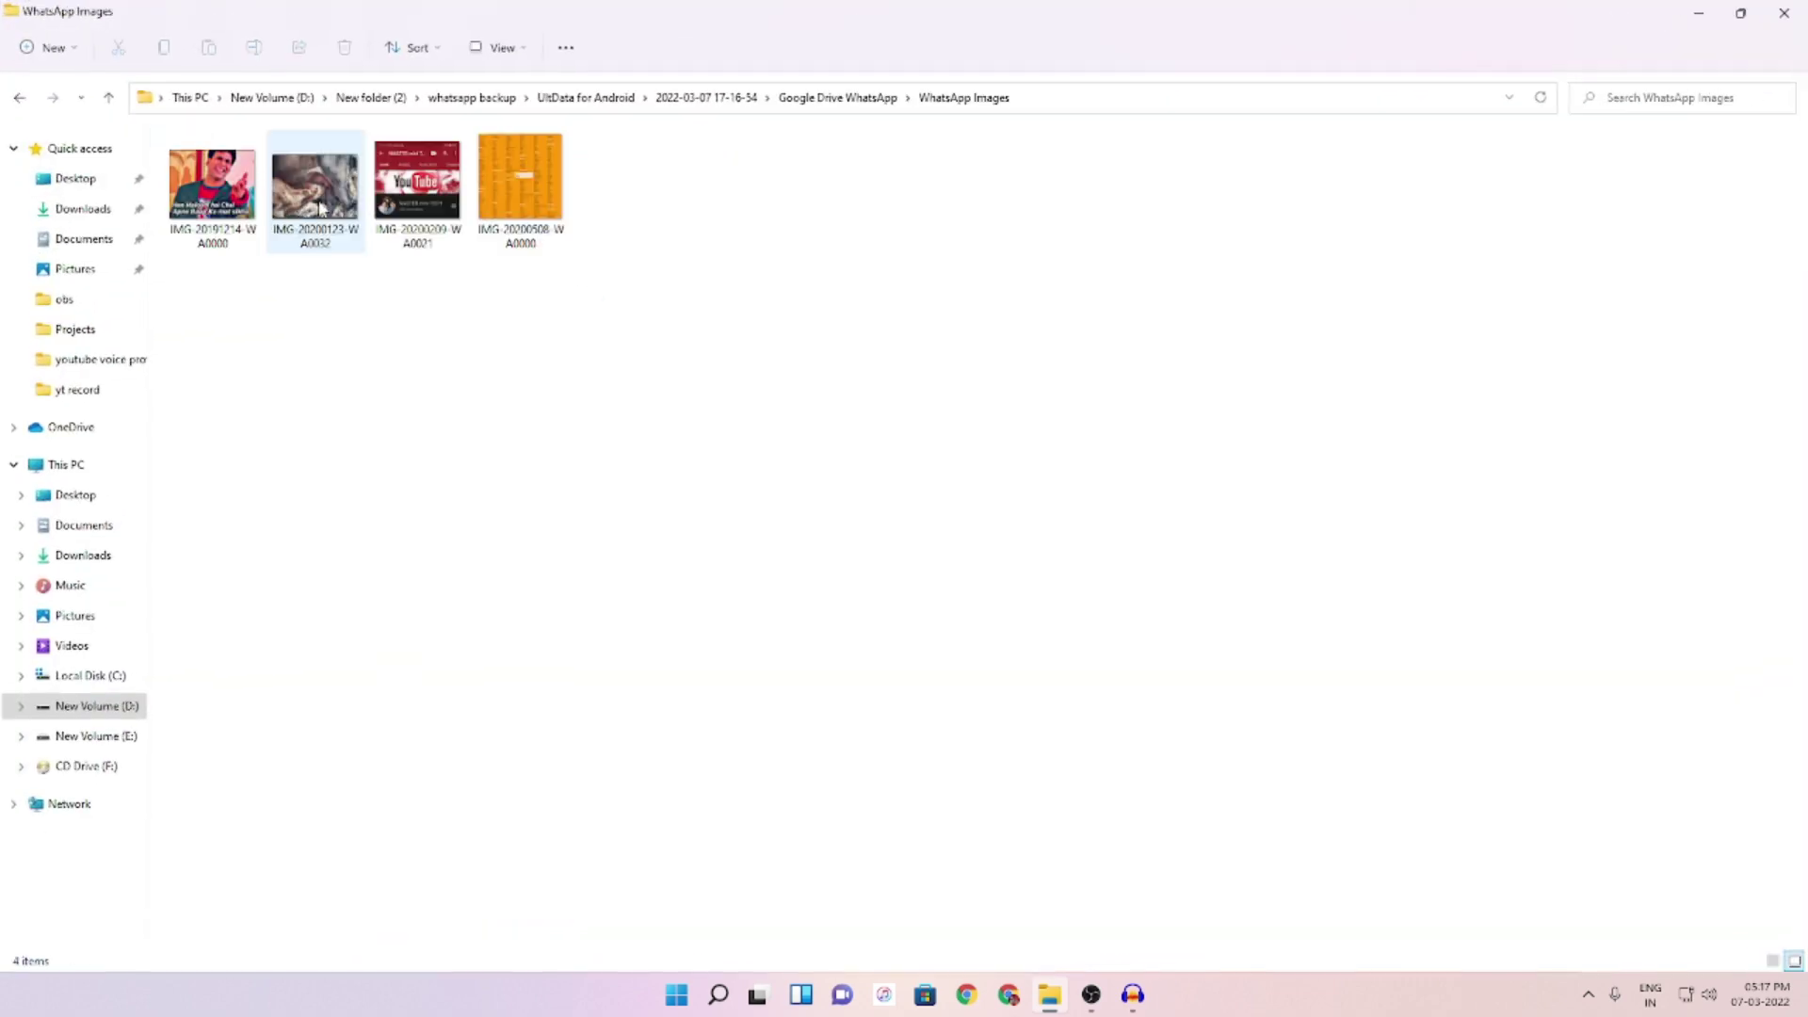
left_click(405, 196)
double_click(212, 183)
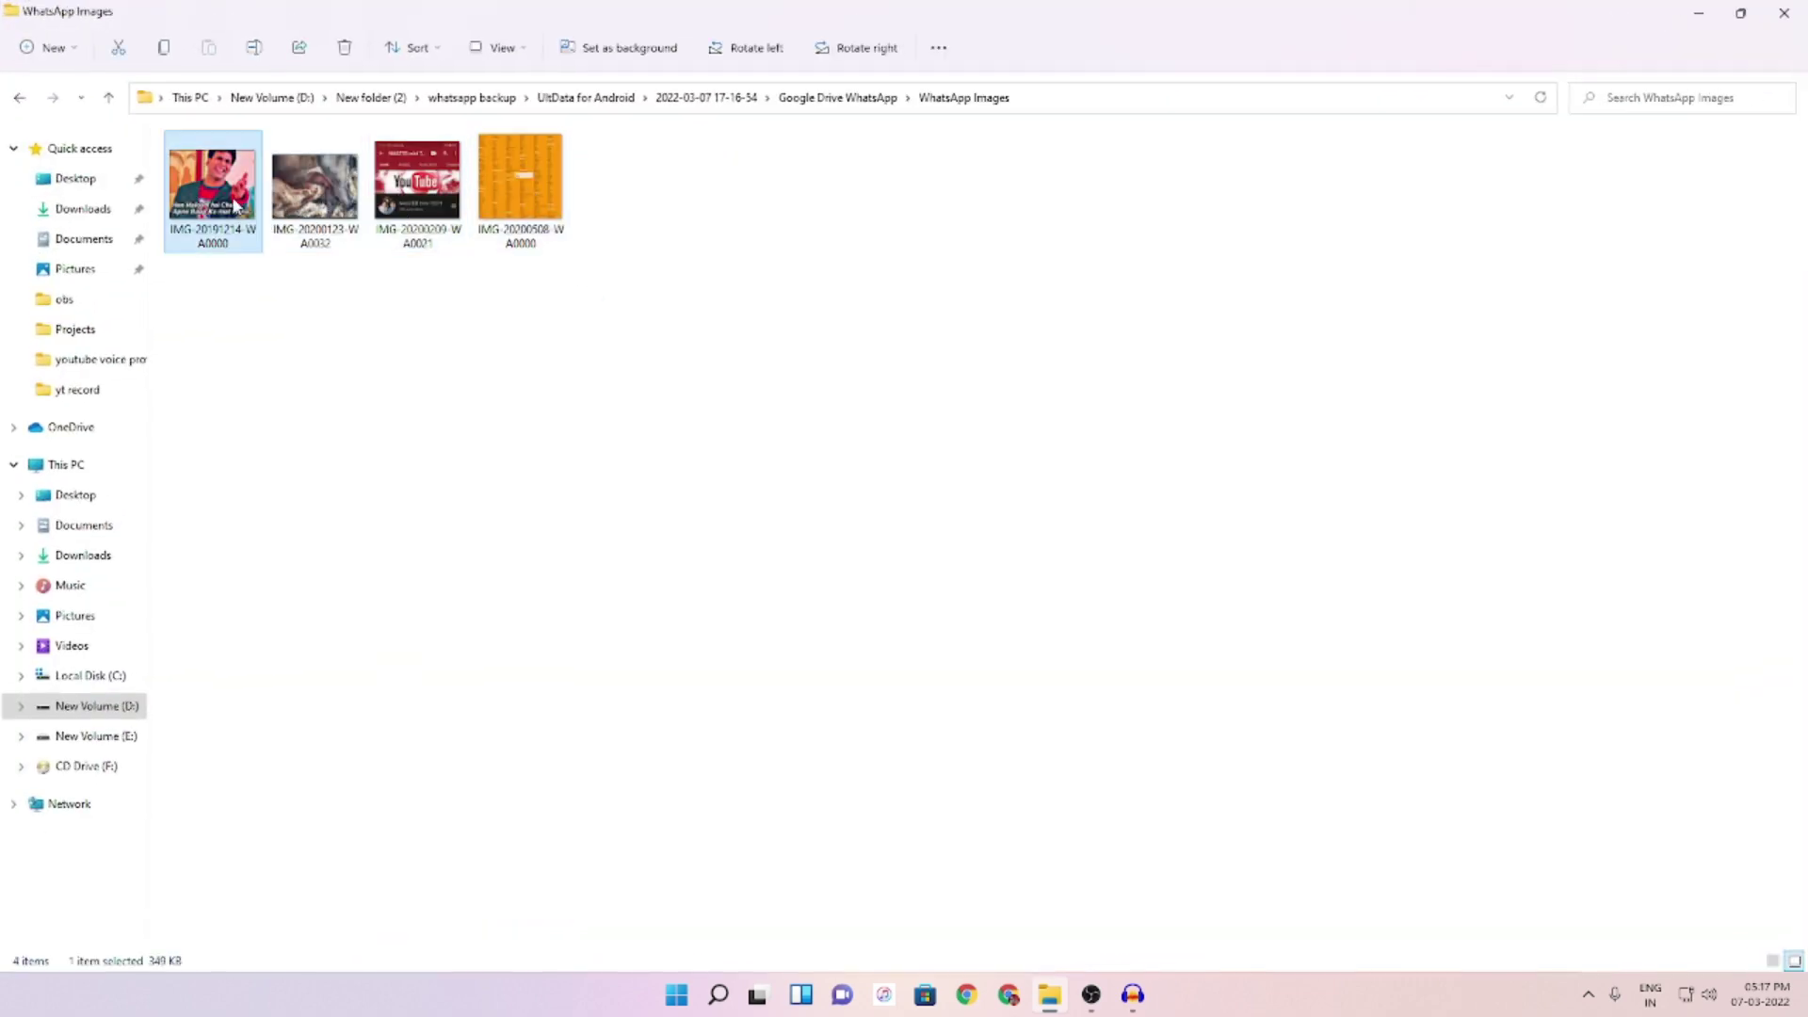
key("alt+F4")
Return to the Google Drive WhatsApp folder and look through the recovered chats in WhatsApp Messages
left_click(20, 98)
double_click(236, 224)
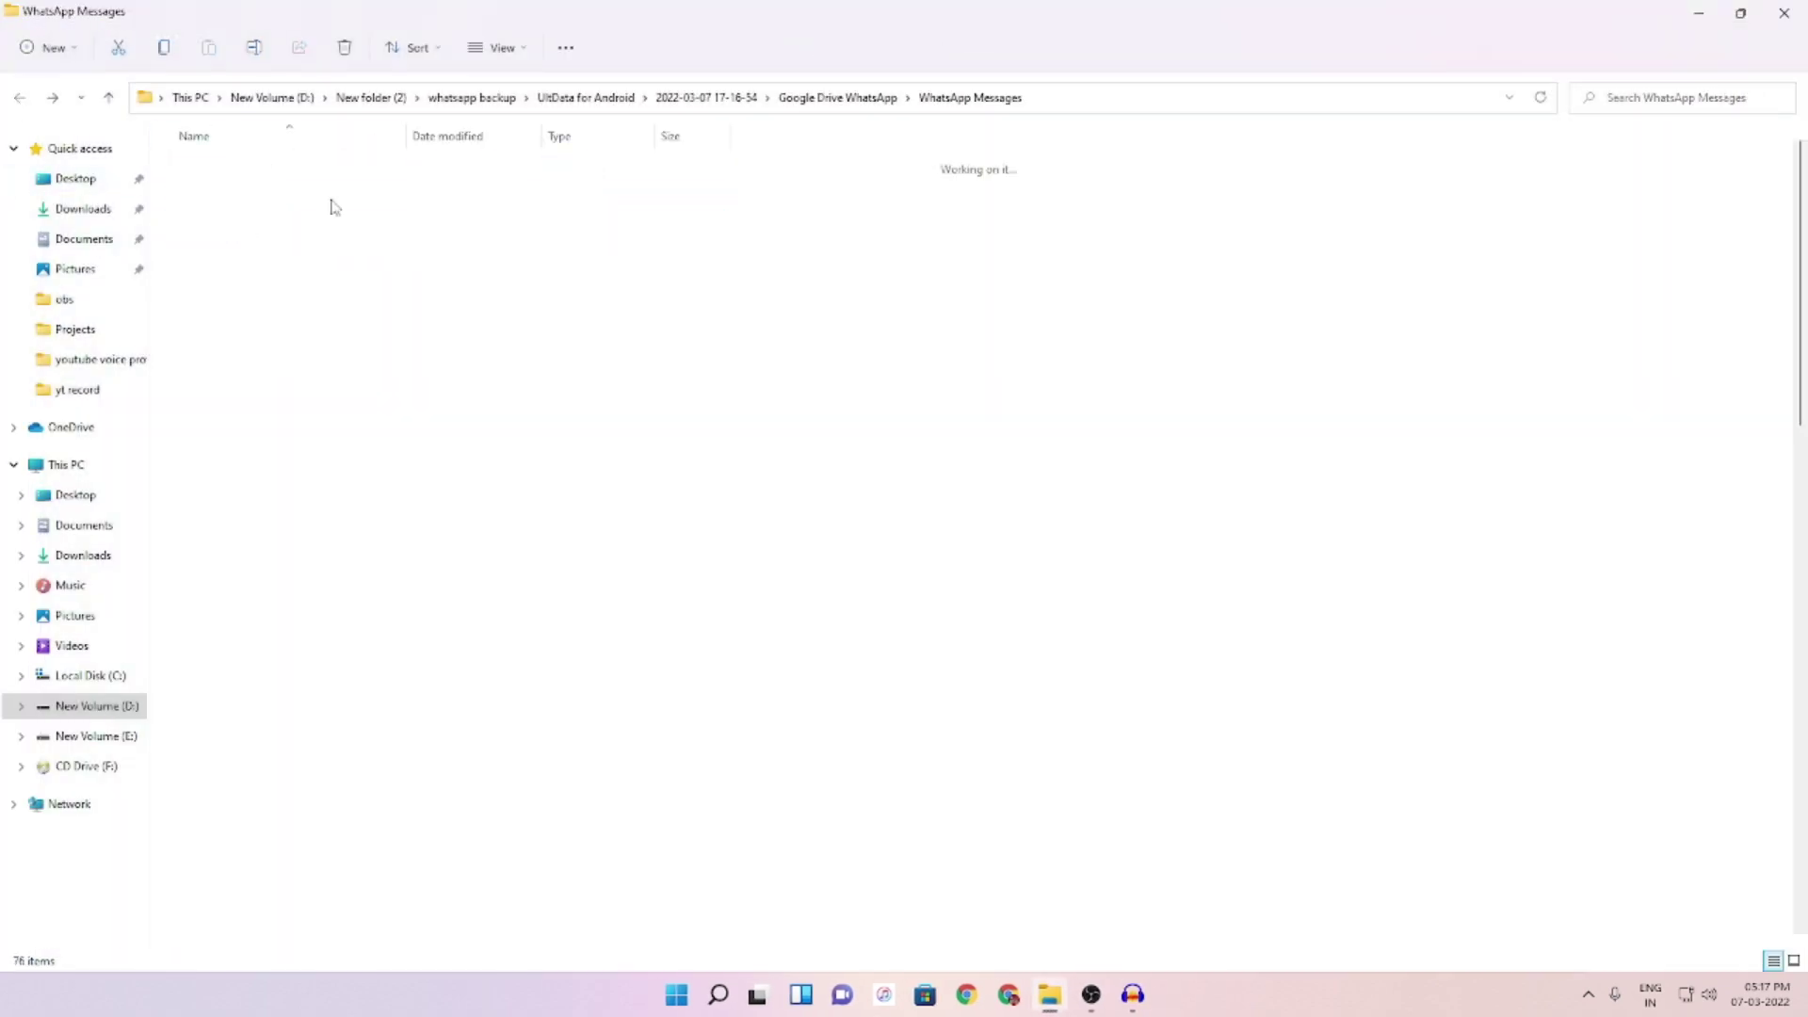
scroll(542, 569, "down", 4)
scroll(541, 569, "up", 3)
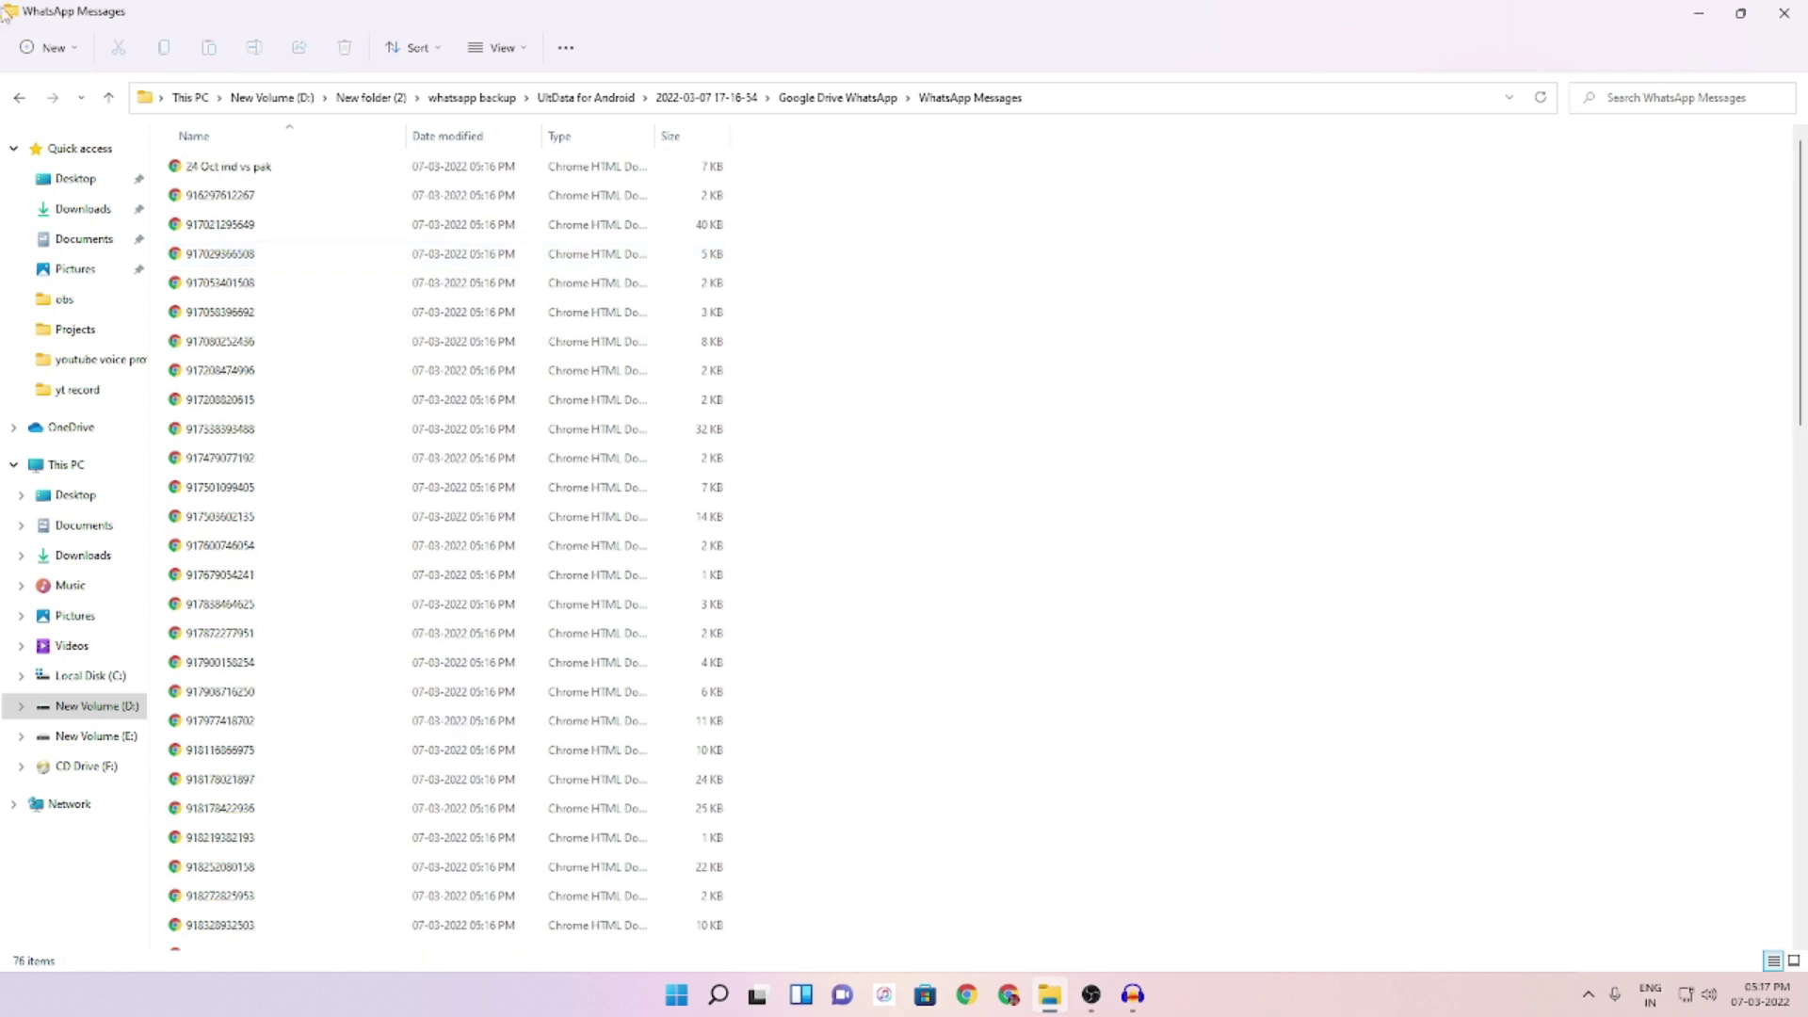
Go to the WhatsApp Audio folder and inspect the two recovered audio files
left_click(18, 99)
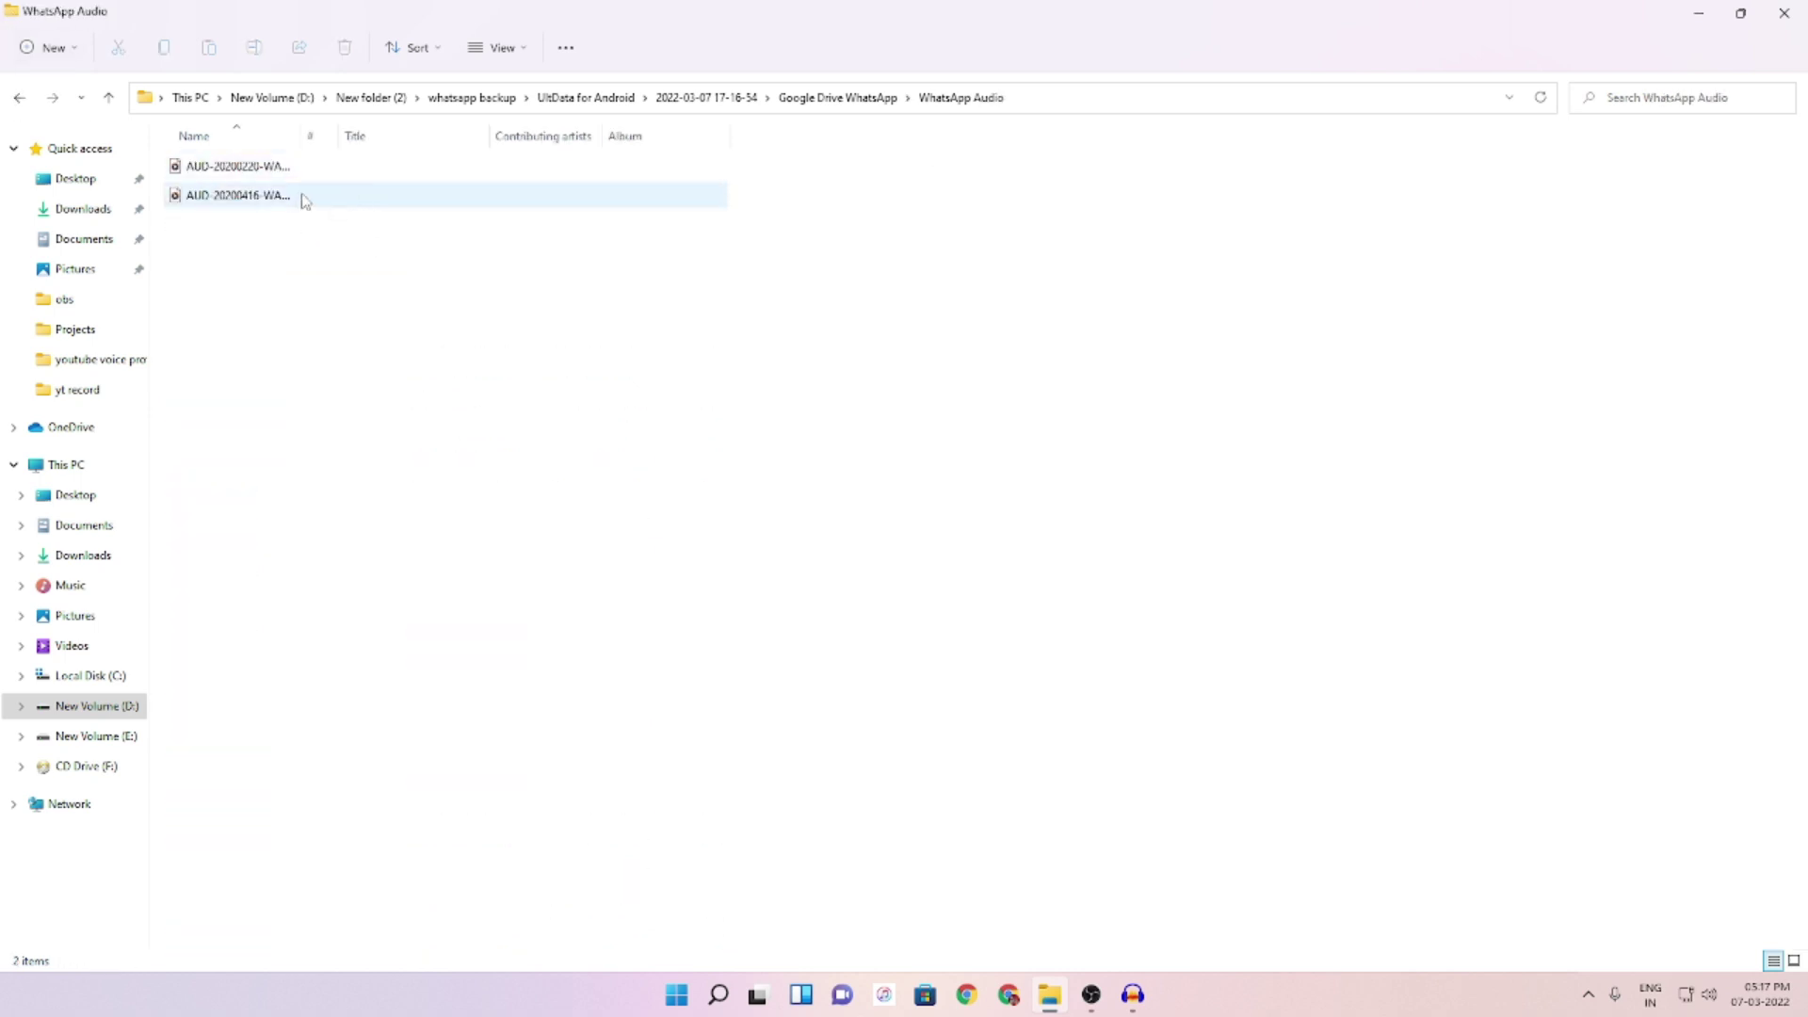
left_click(299, 166)
left_click(284, 196)
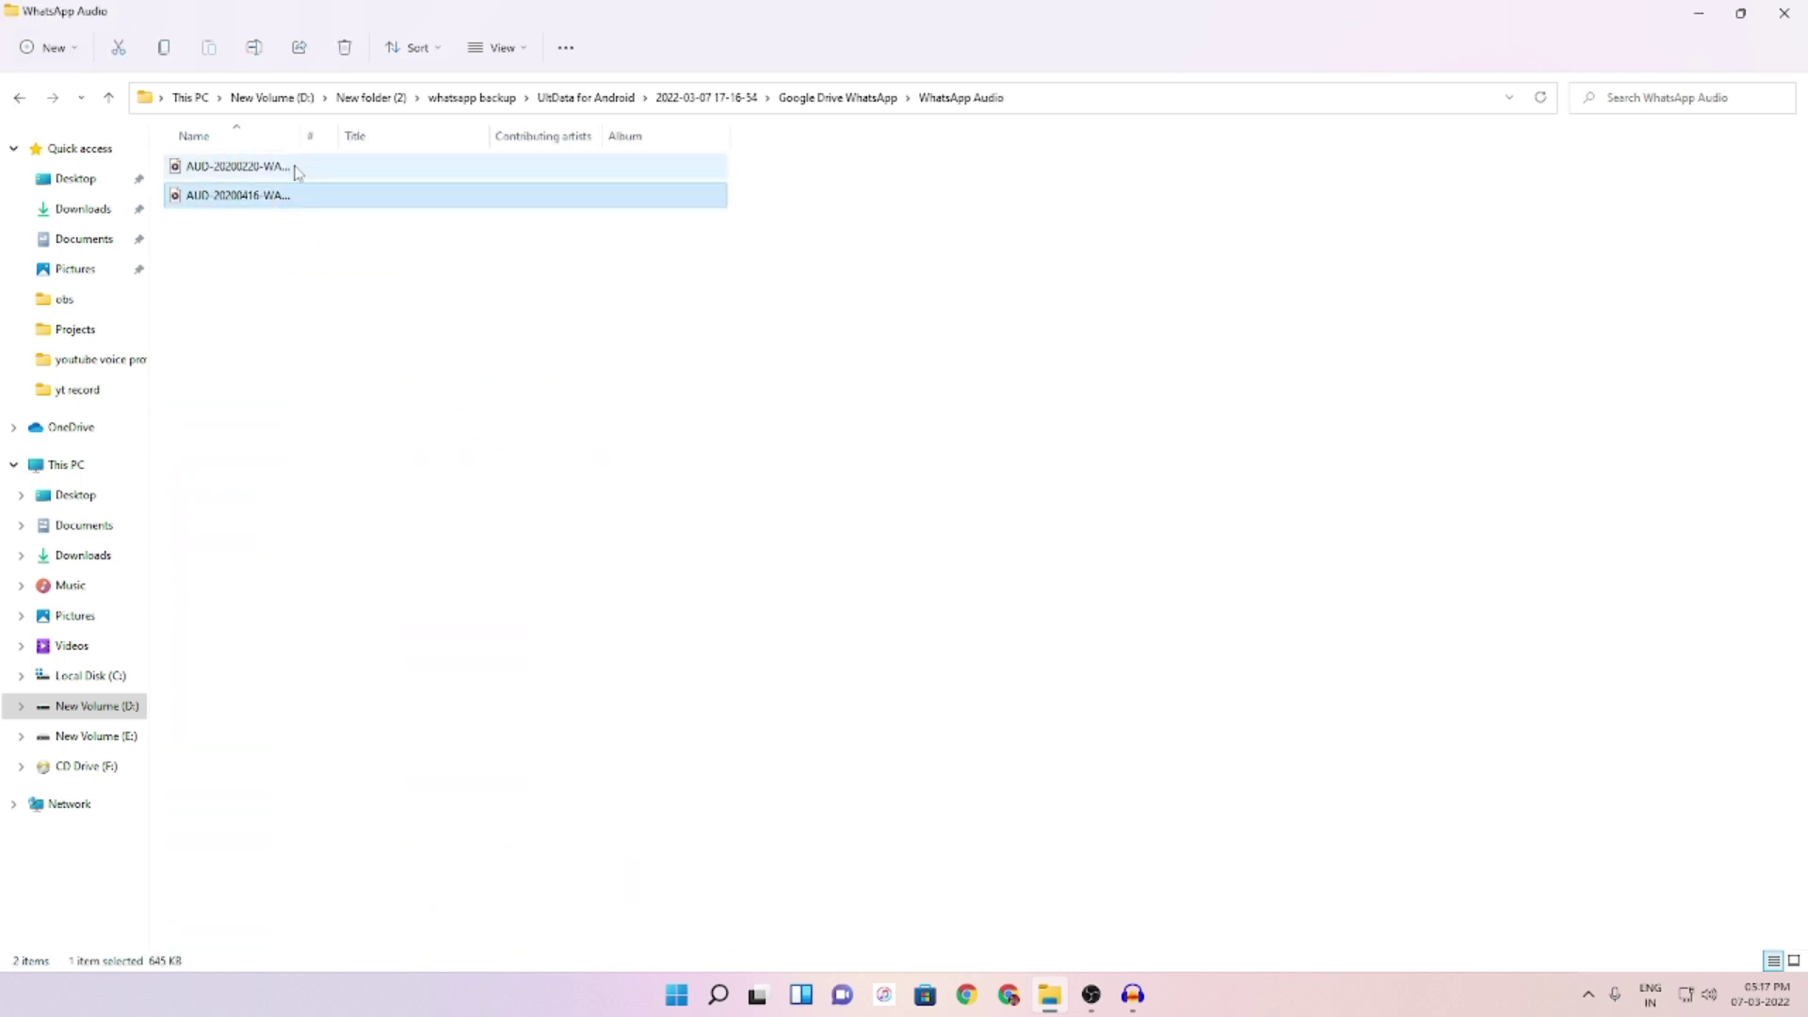